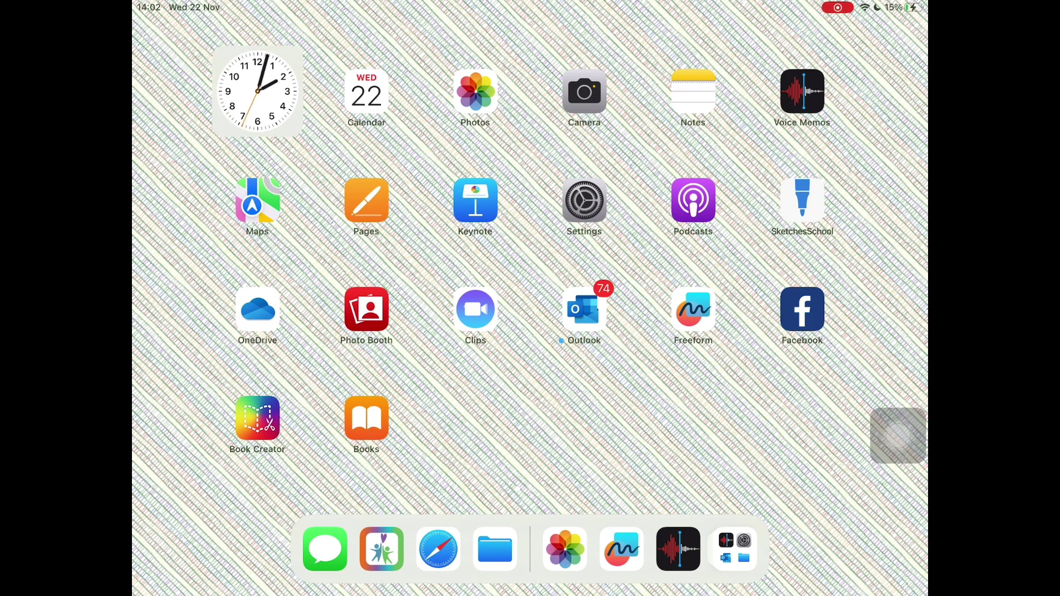
Step: Record a seven-second song clip in Voice Memos and title it 'We wish you a merry christmas 🎄'
click(678, 549)
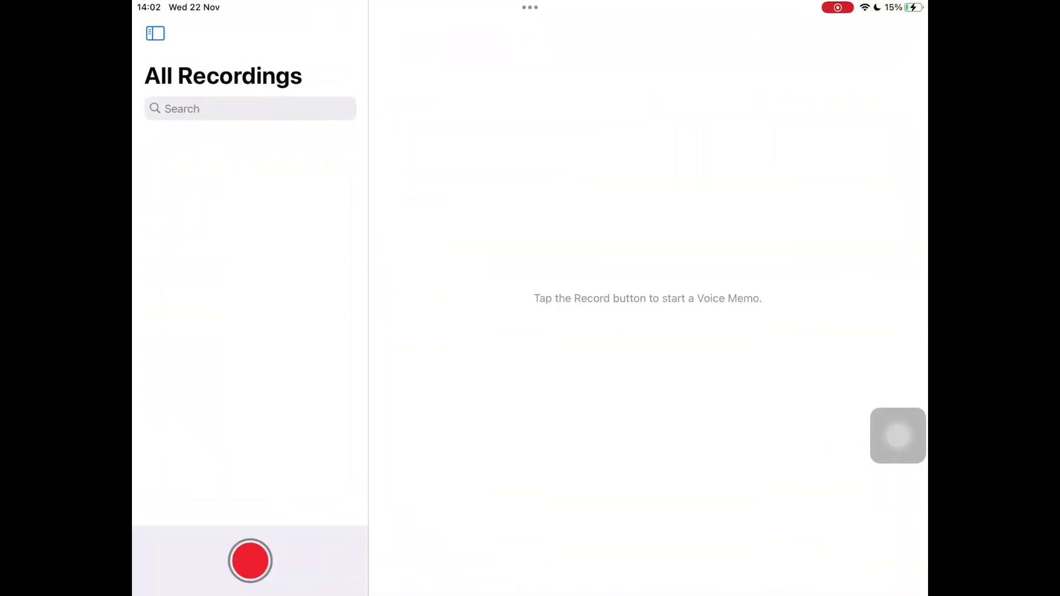
click(250, 561)
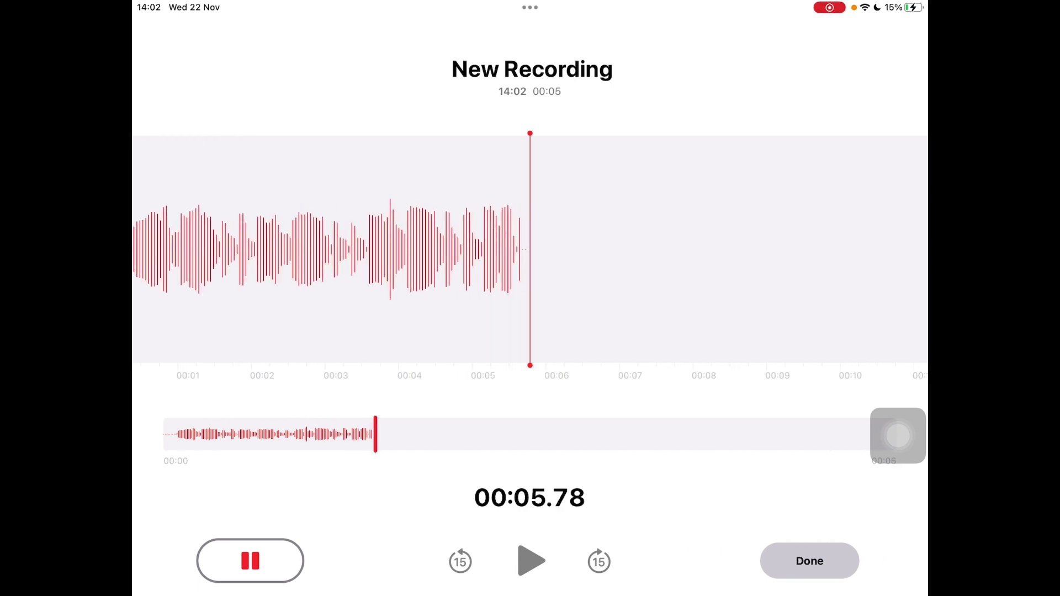
click(810, 561)
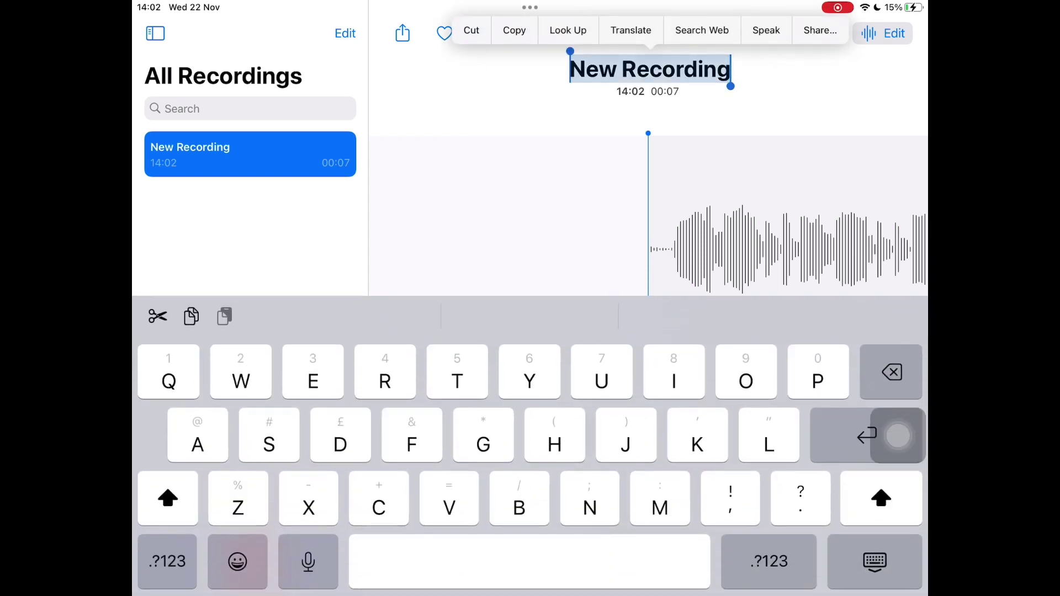
text(We wish you )
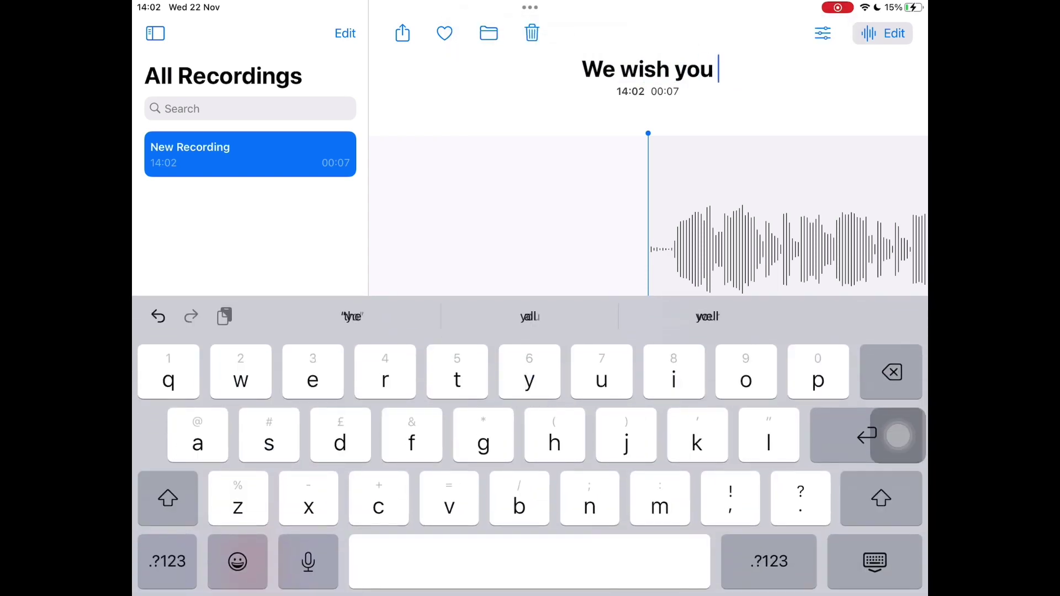
text(a merry chr)
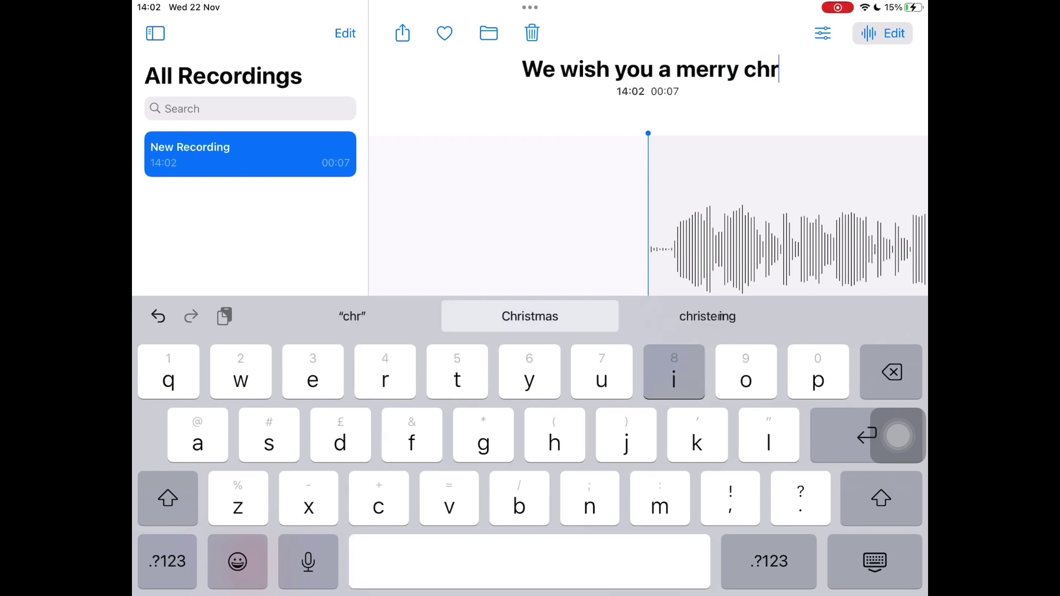
text(istmas )
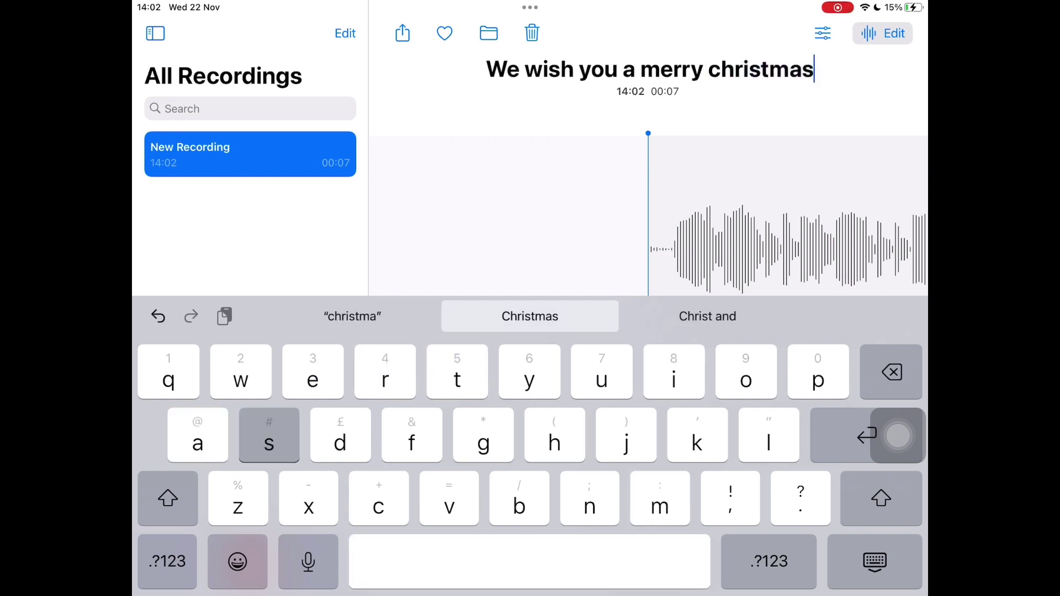
text(🎄)
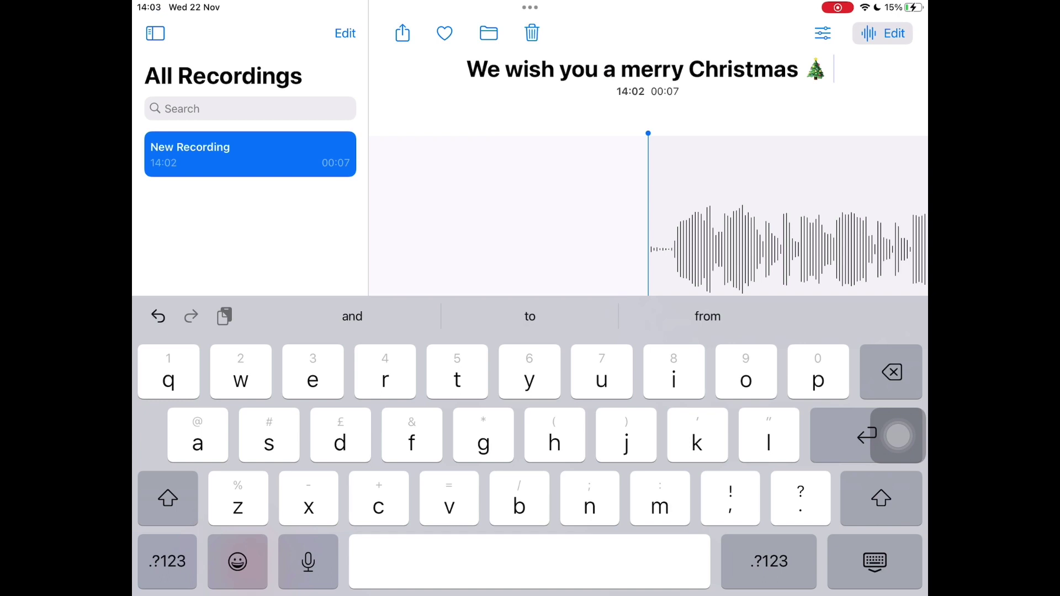
Step: Save the 'We wish you a merry Christmas 🎄' memo into the Files Songs folder
click(898, 435)
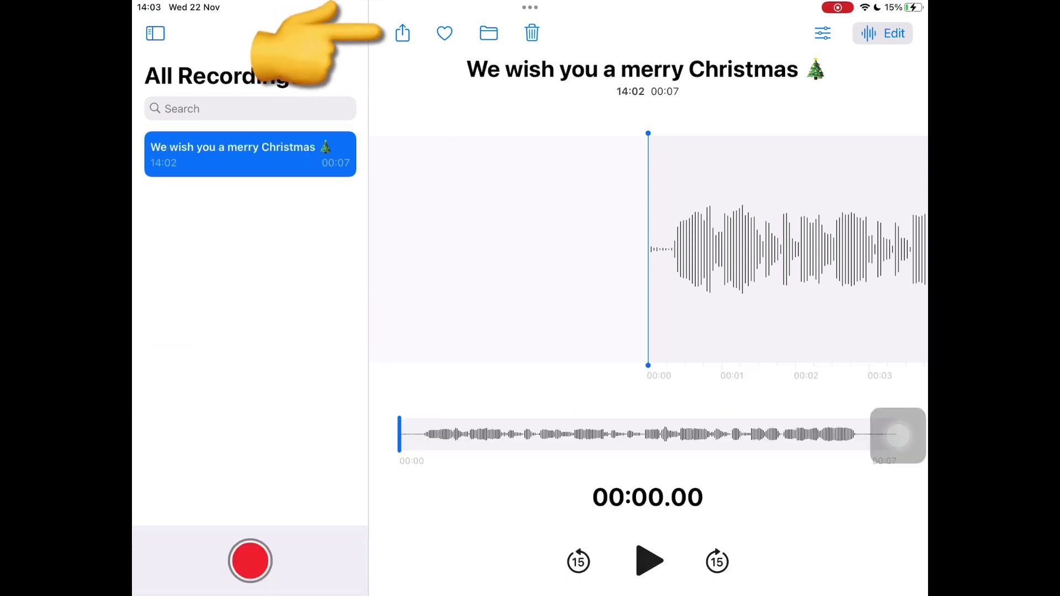
click(403, 33)
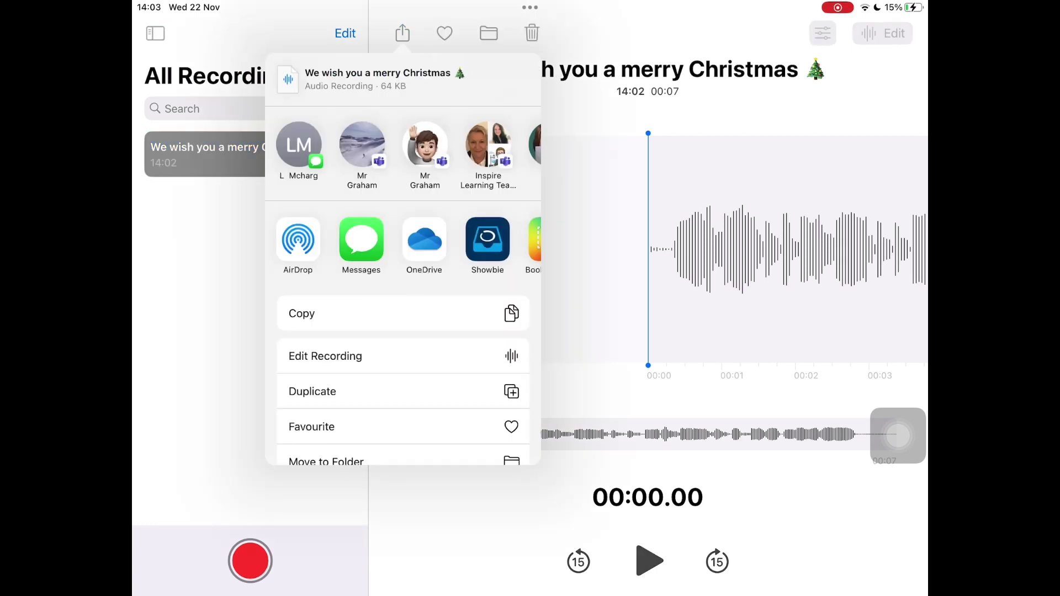
scroll(403, 277, down, 3)
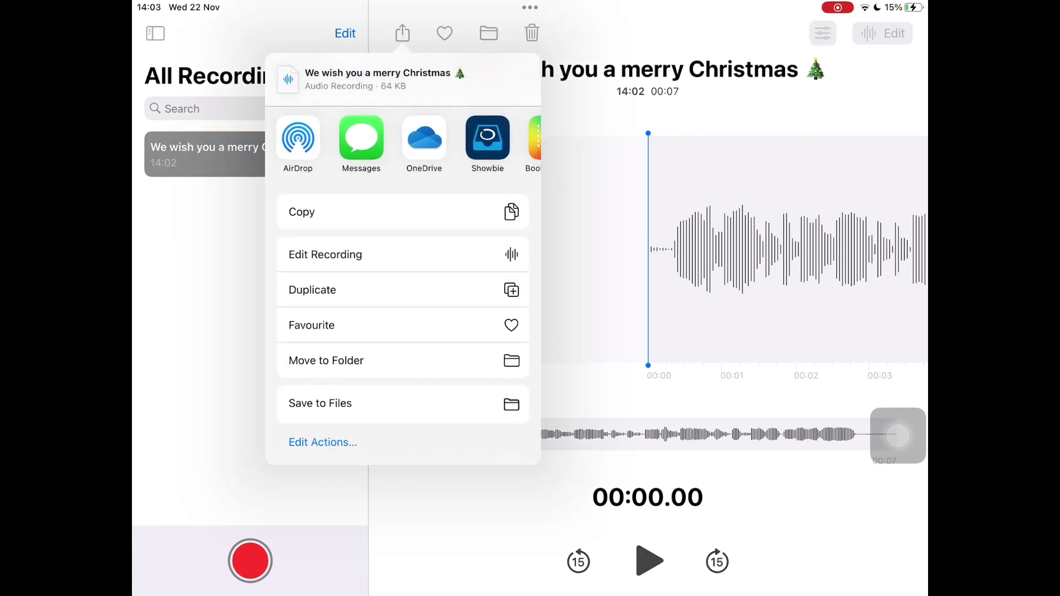
click(321, 403)
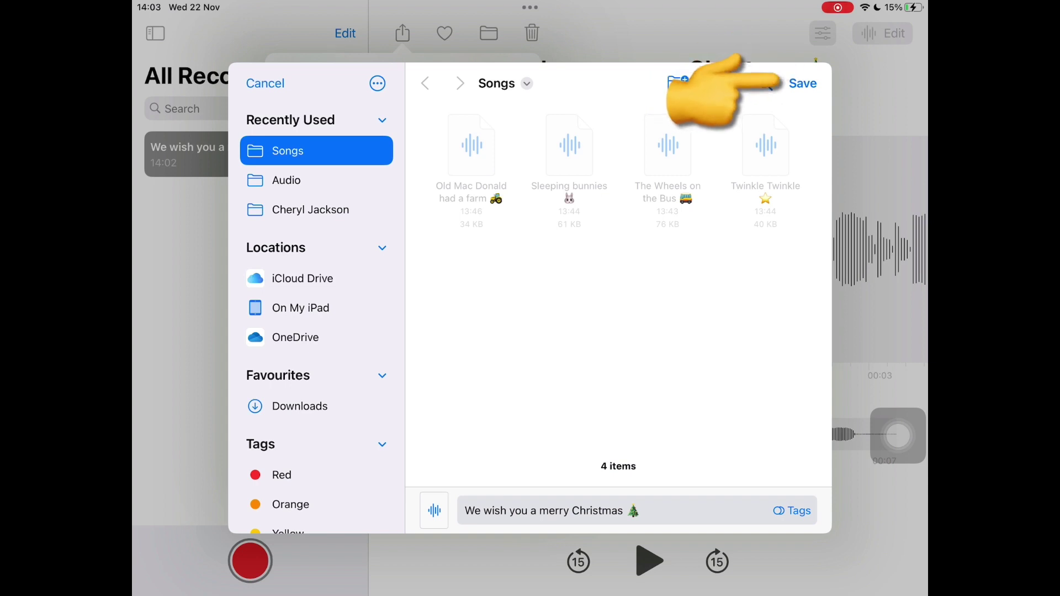
click(803, 83)
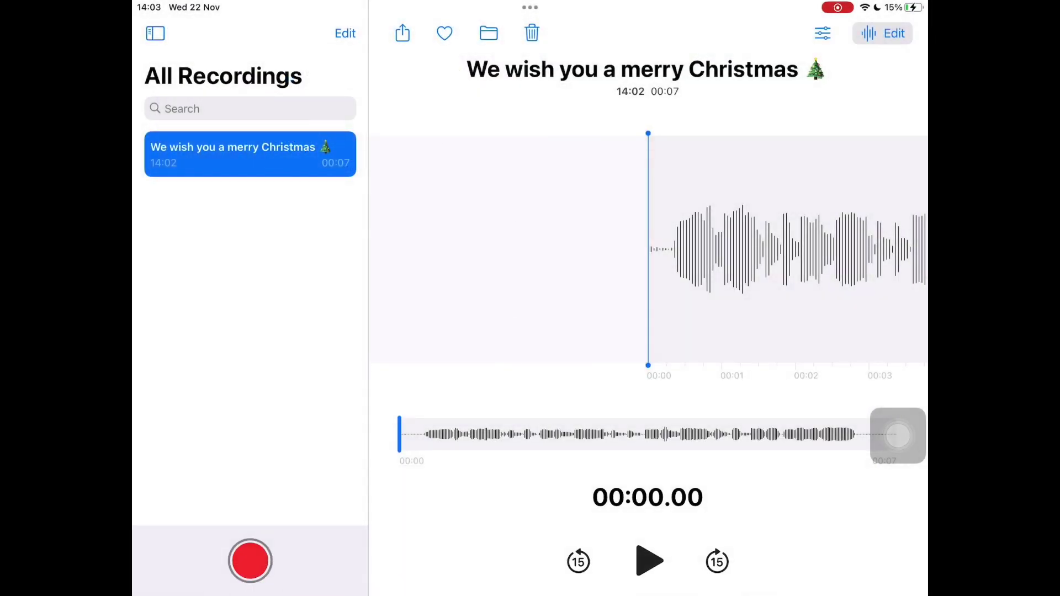
Step: Record another clip titled 'Twinkle twinkle christmas star ⭐'
click(250, 561)
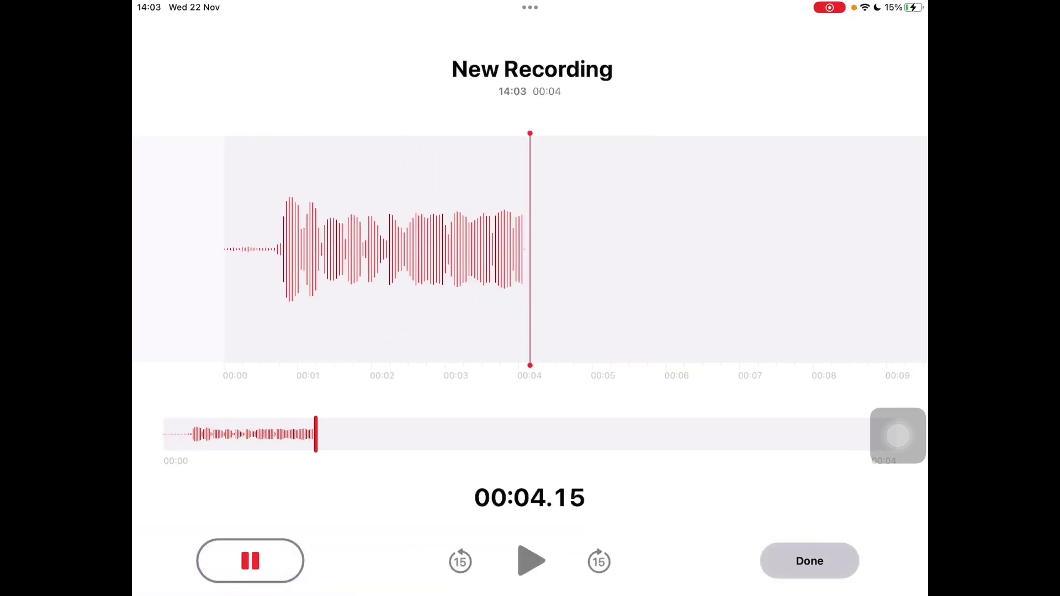
click(809, 562)
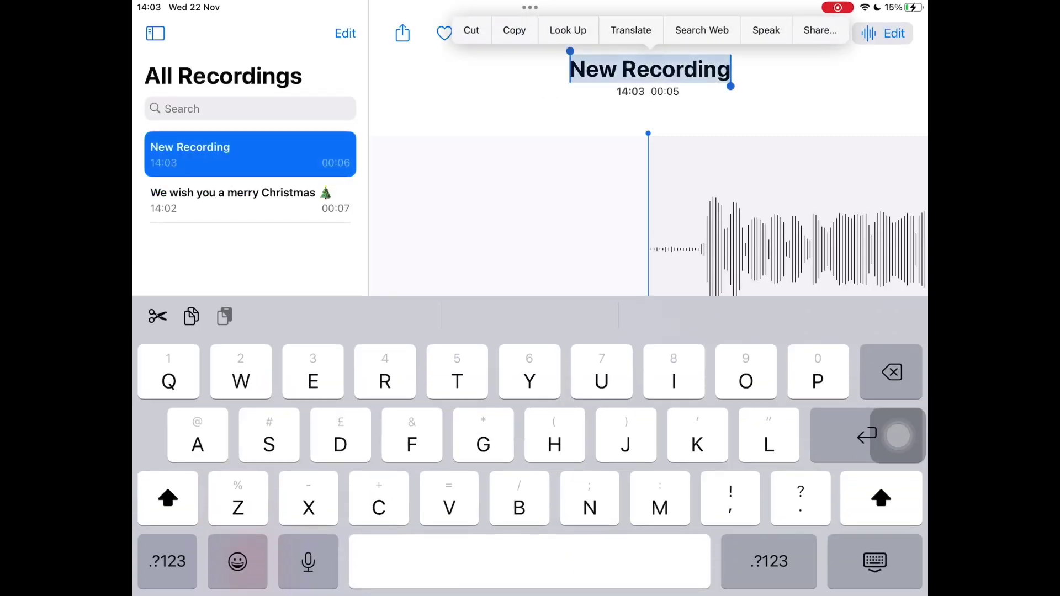
text(Twinkle twinkle chr)
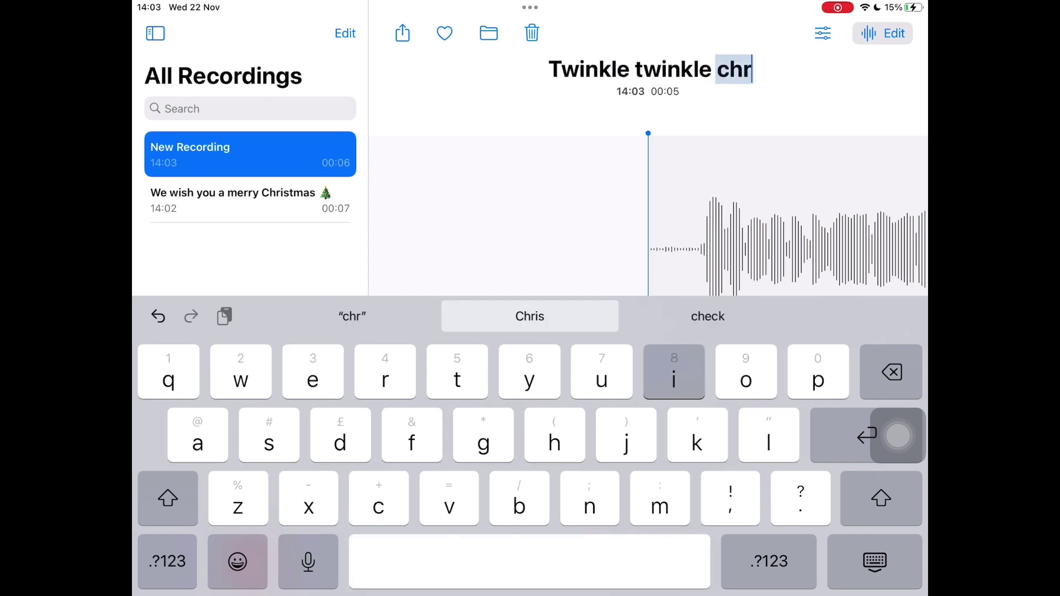
text(istmas star ⭐)
key(Return)
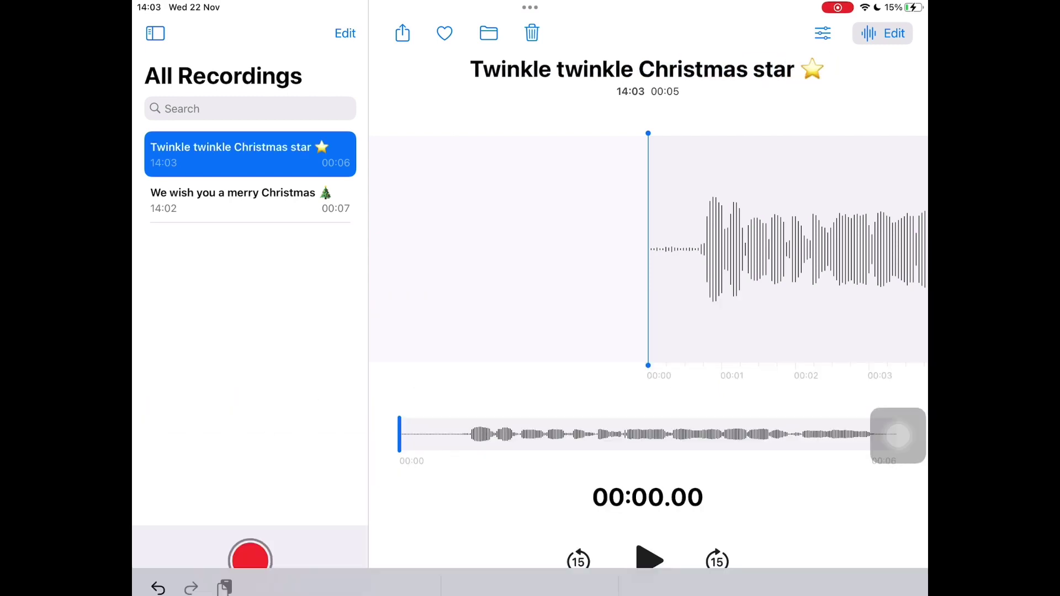
Step: Save the Twinkle recording to Files and return to the Home Screen
click(403, 33)
scroll(403, 332, down, 2)
click(288, 402)
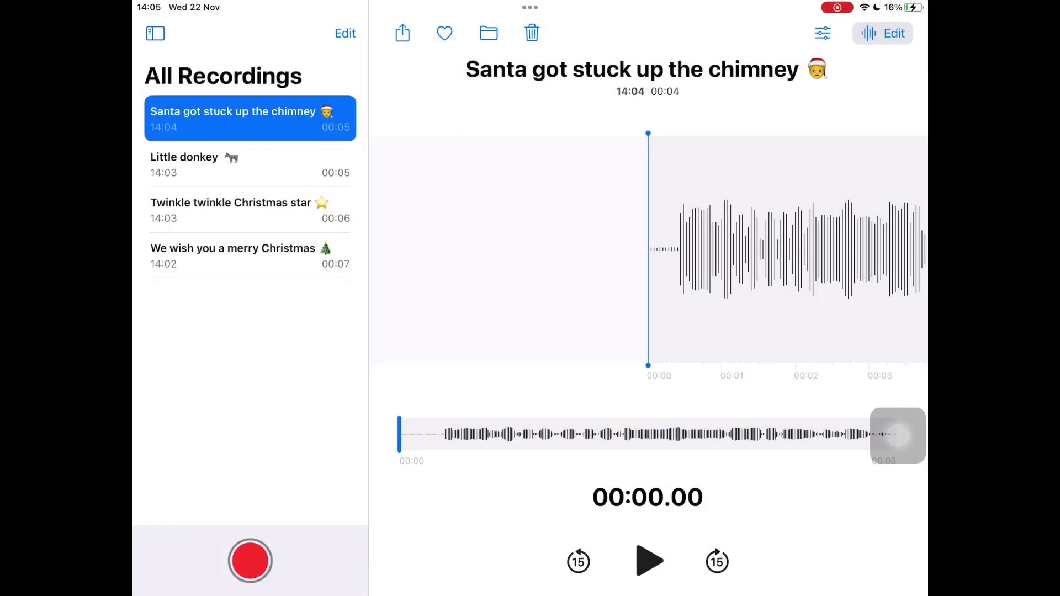
key(super+h)
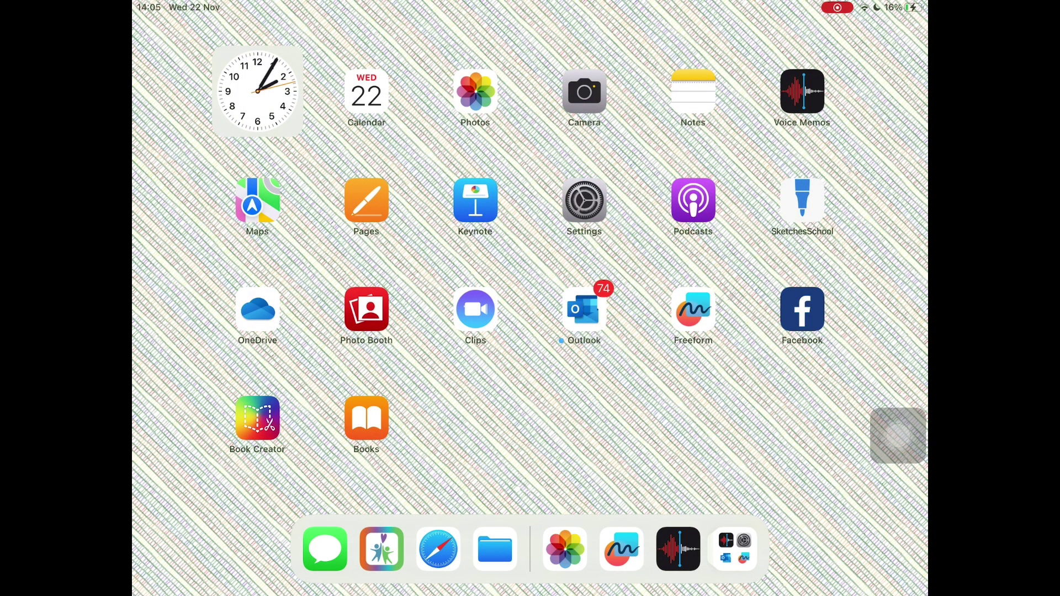
Step: Create a new Freeform board and rename it 'Christmas song board'
click(693, 309)
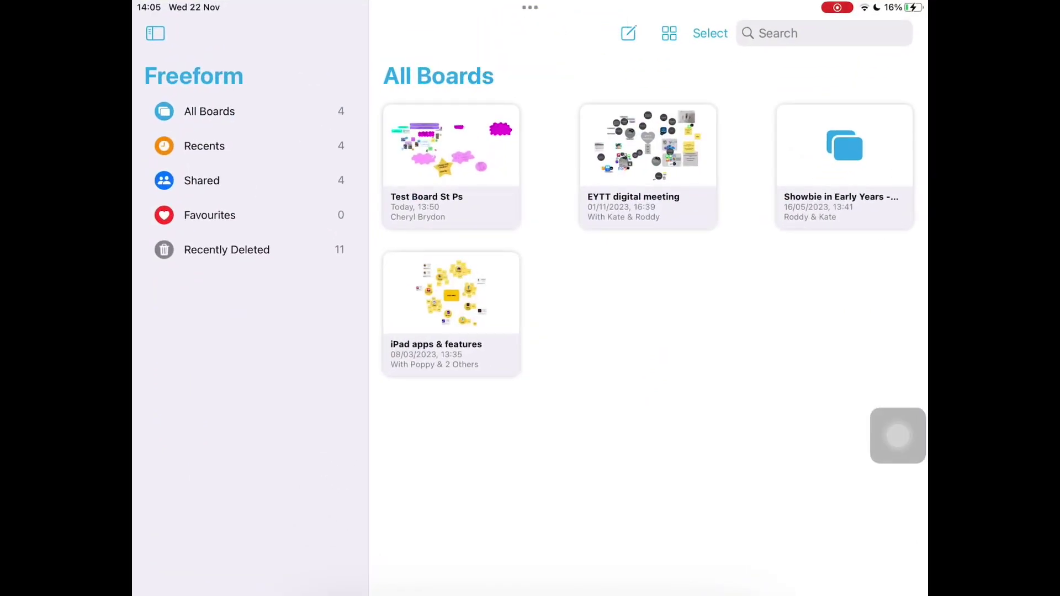
click(629, 33)
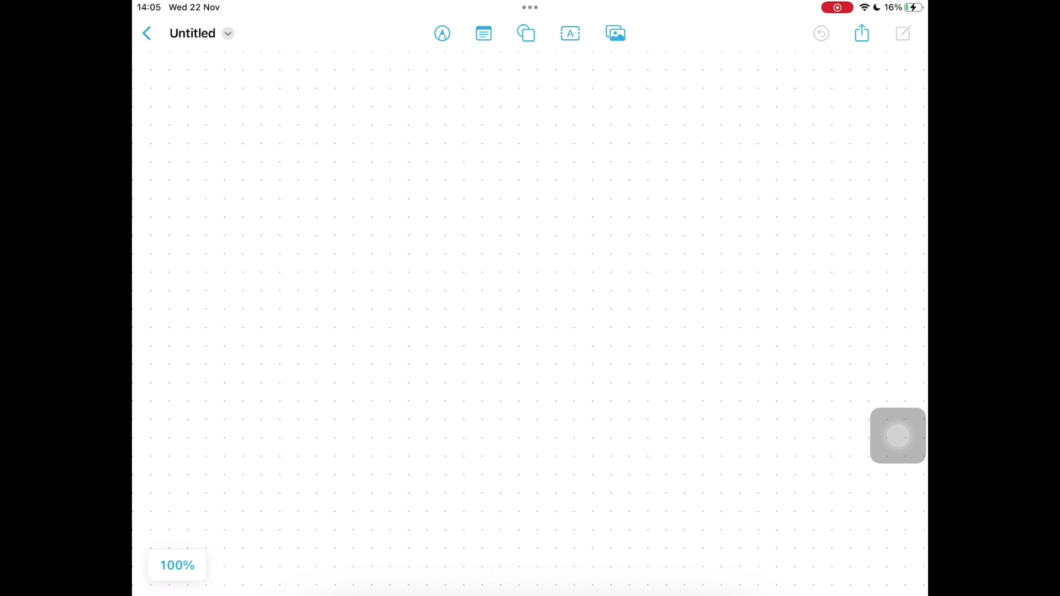
click(201, 33)
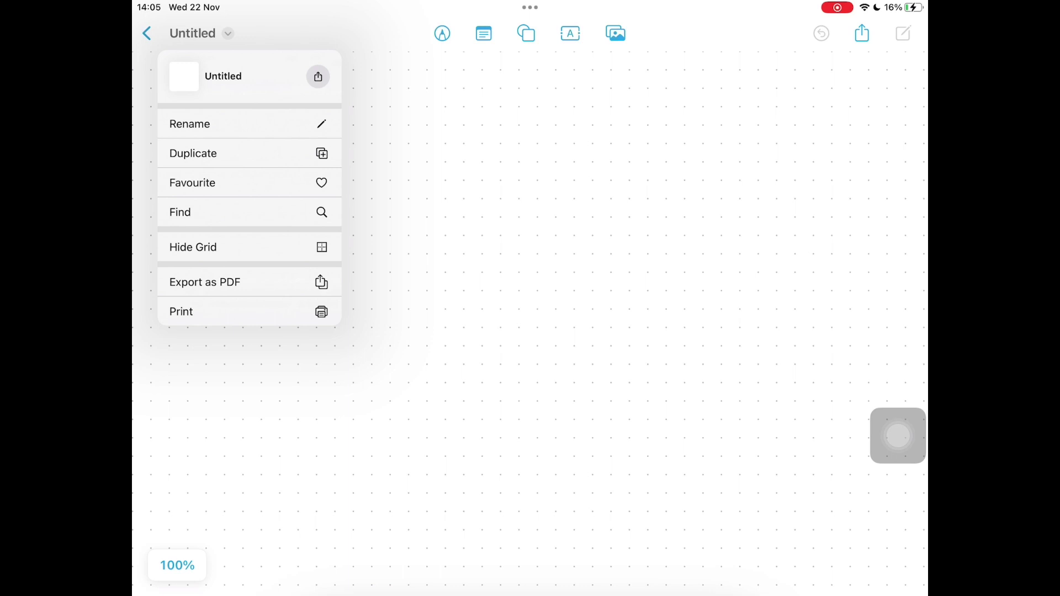
click(190, 124)
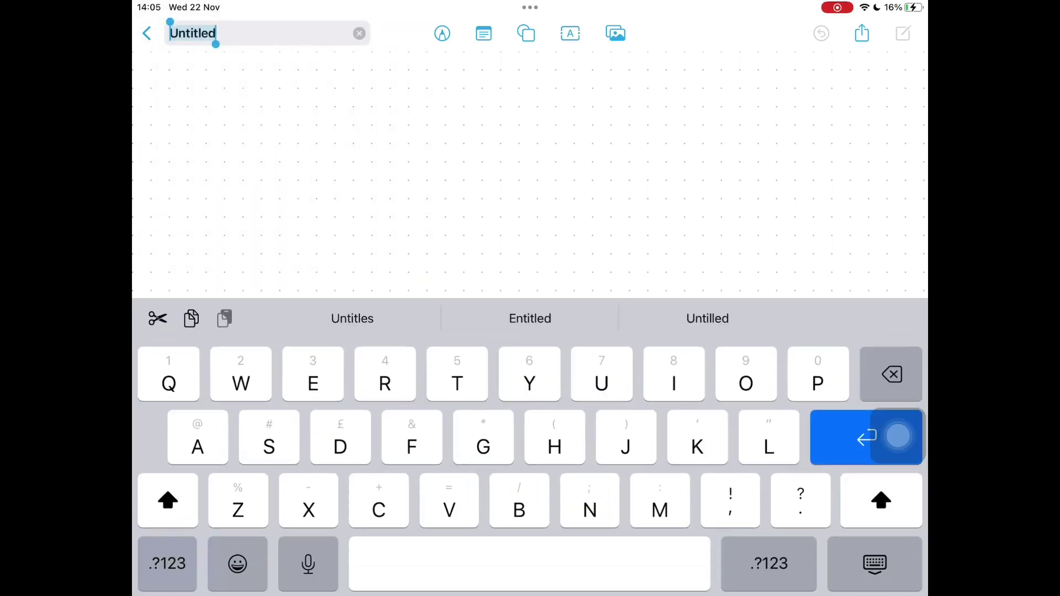
text(Christmas song board)
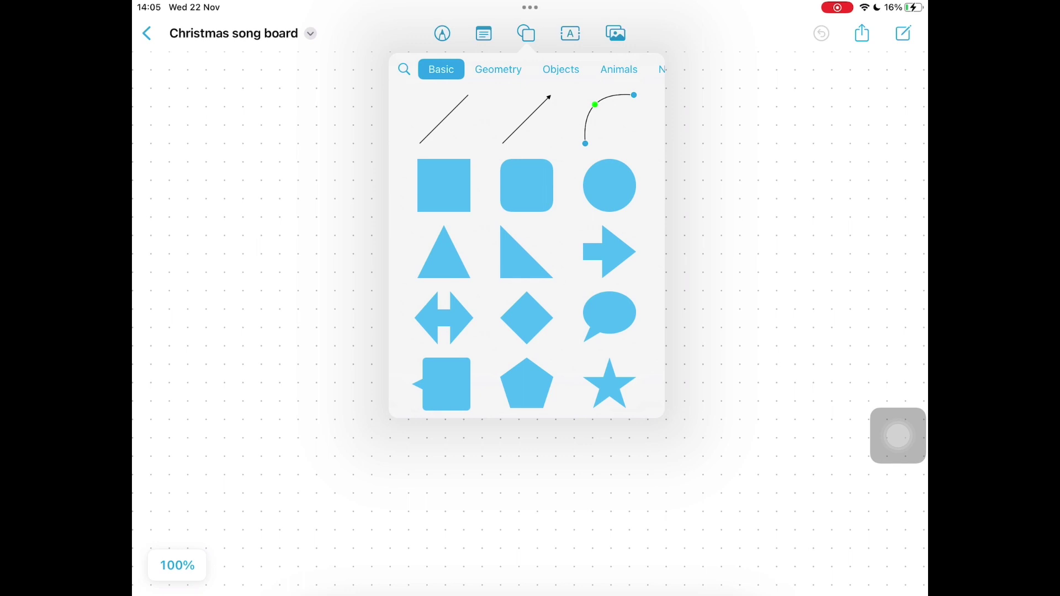
Step: Add a rounded square, enlarged to about 13 by 10 cm, in the board's upper left
click(527, 185)
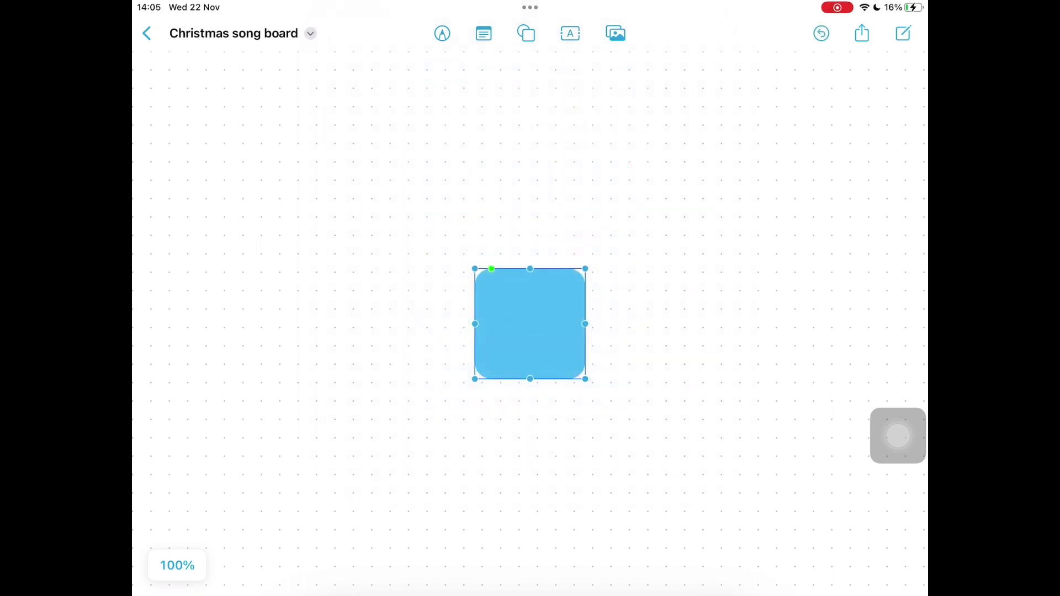
mouse_move(585, 379)
mouse_down()
mouse_move(741, 423)
mouse_move(702, 420)
mouse_up()
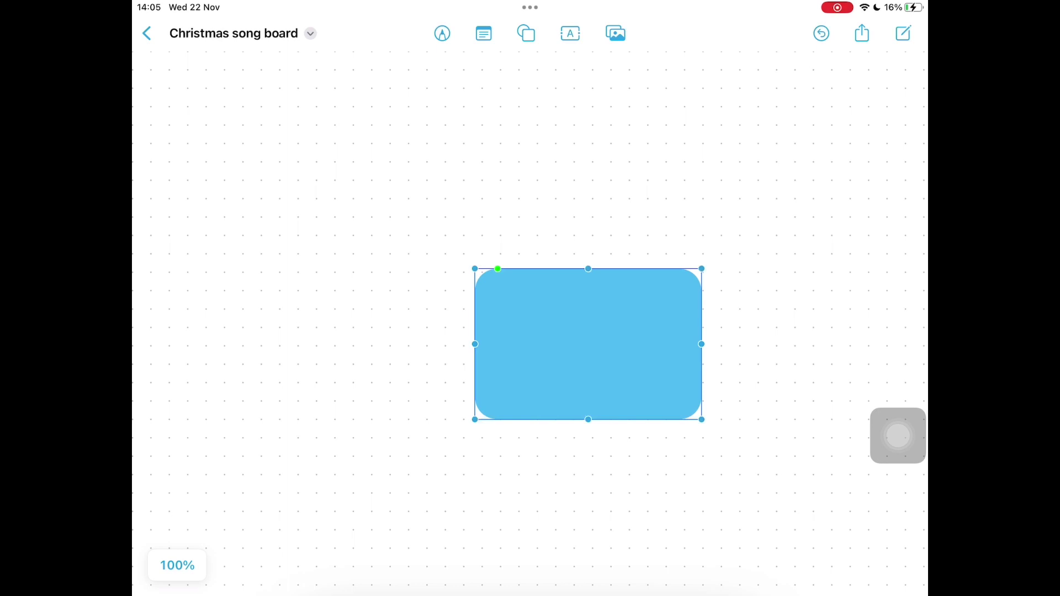
mouse_move(702, 269)
mouse_down()
mouse_move(733, 247)
mouse_move(694, 277)
mouse_up()
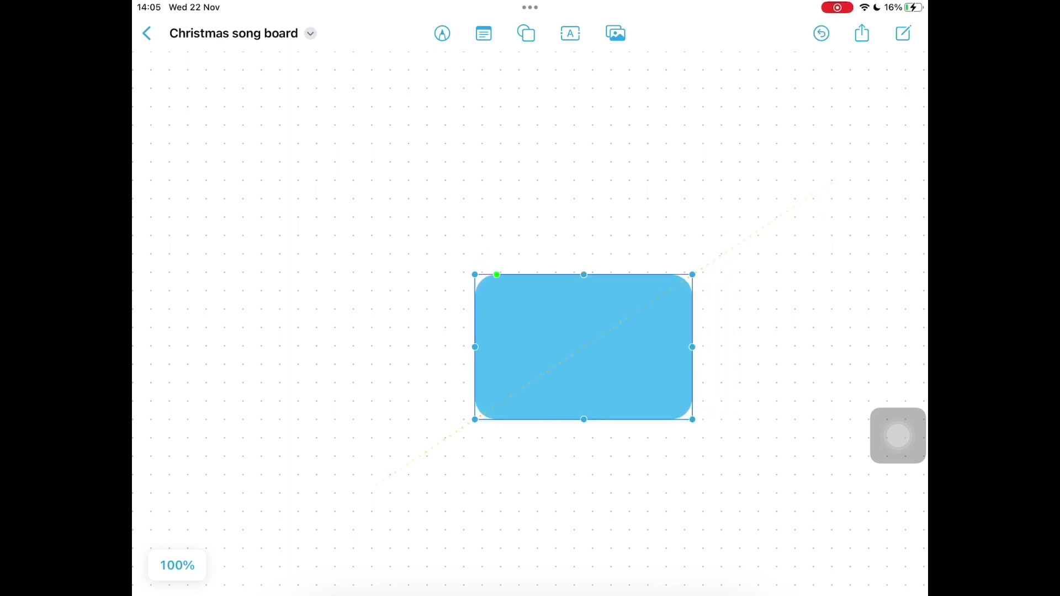
drag(521, 278, 342, 175)
click(333, 174)
drag(442, 246, 507, 315)
drag(362, 206, 347, 205)
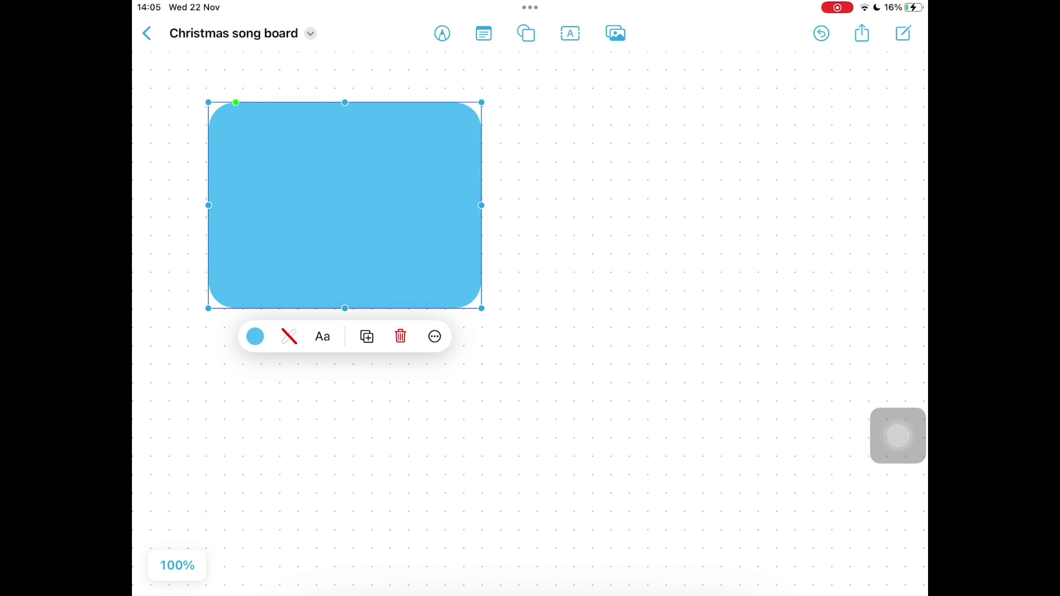
Step: Change the rounded rectangle's fill to red
click(255, 337)
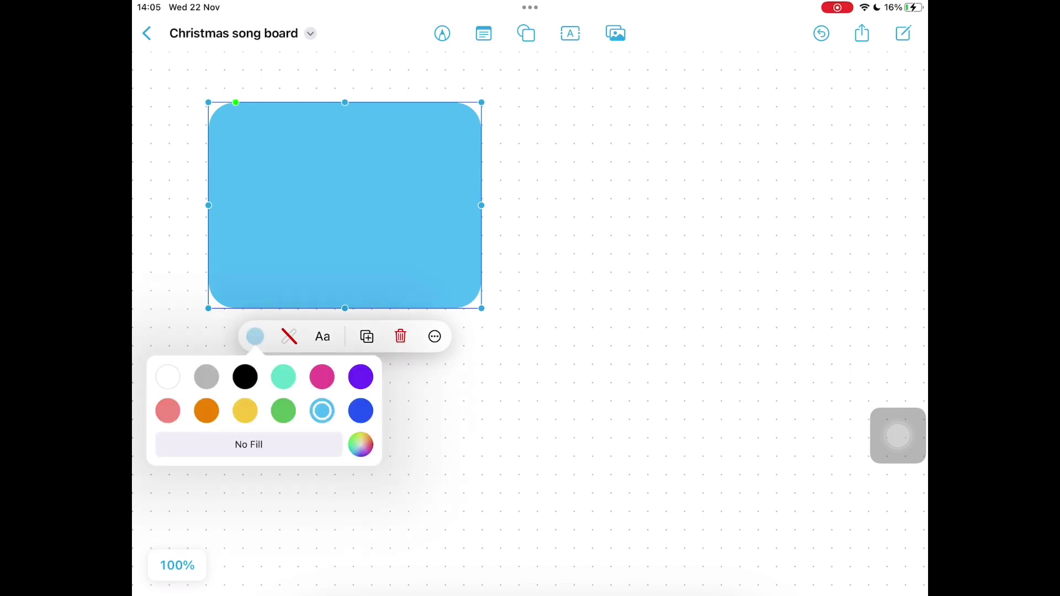
click(167, 411)
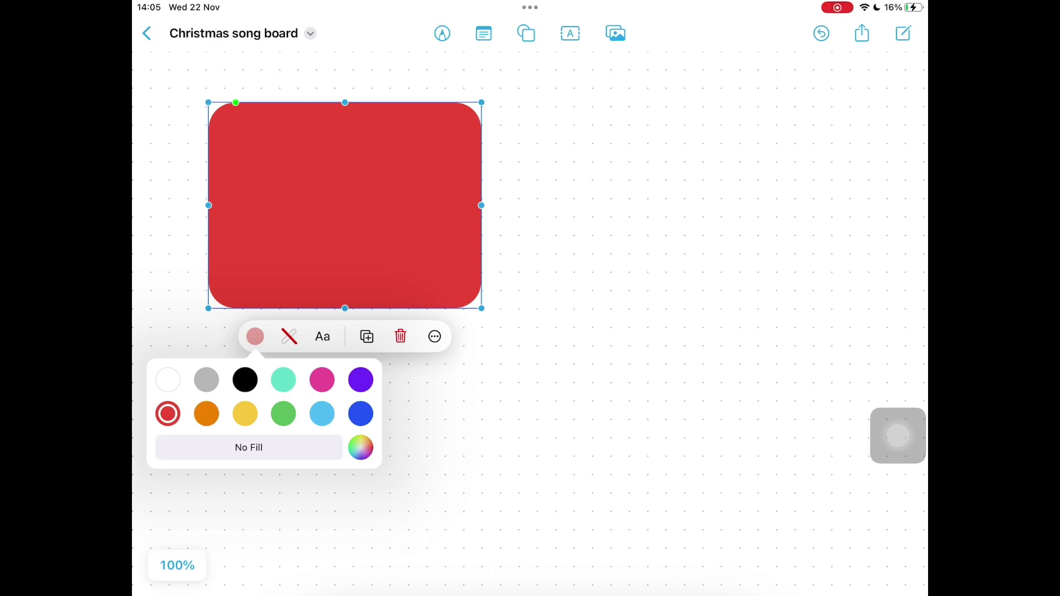
key(Escape)
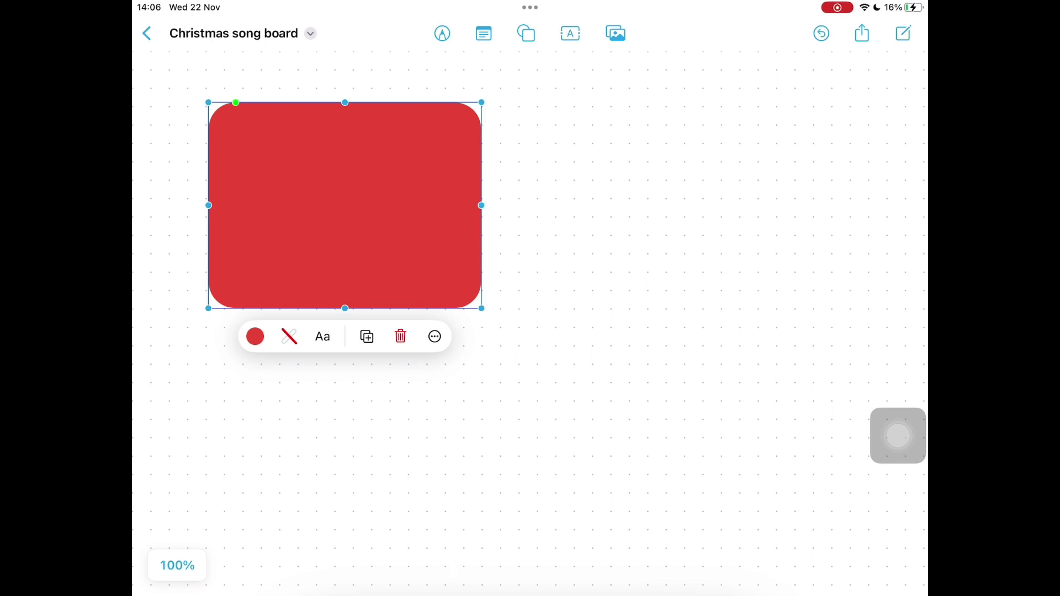
Step: Duplicate the red box to its right and make the copy green
click(366, 337)
drag(382, 242, 706, 206)
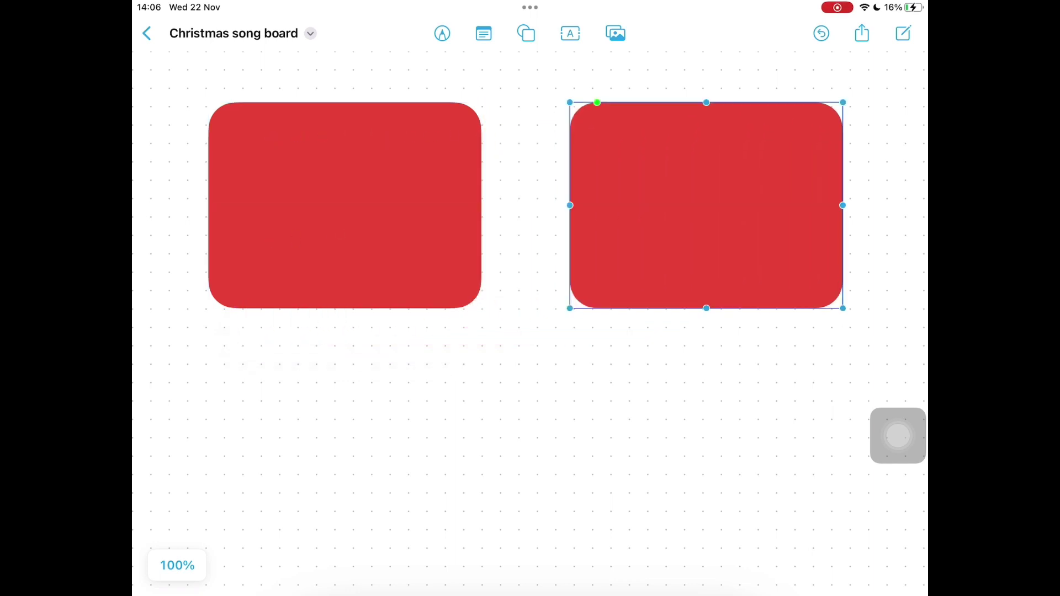
click(617, 337)
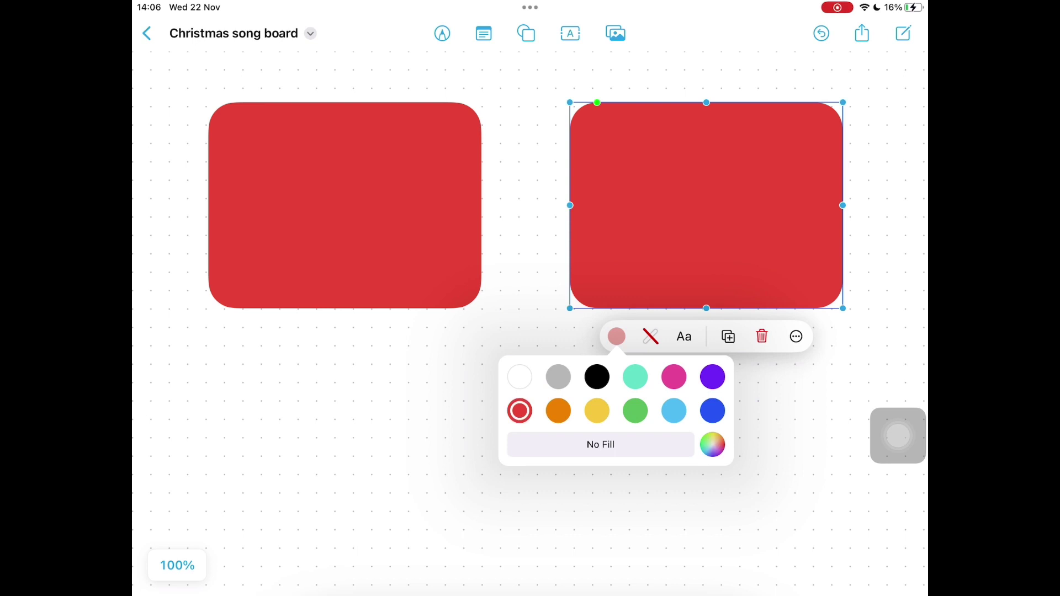
click(636, 411)
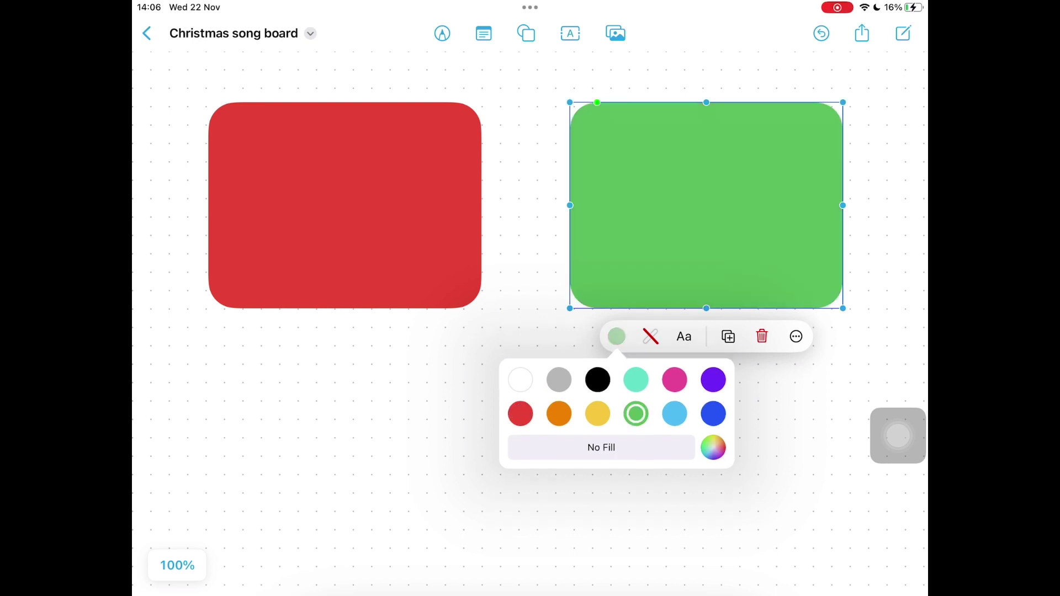
Step: Duplicate a box below the red one and make it purple
click(729, 336)
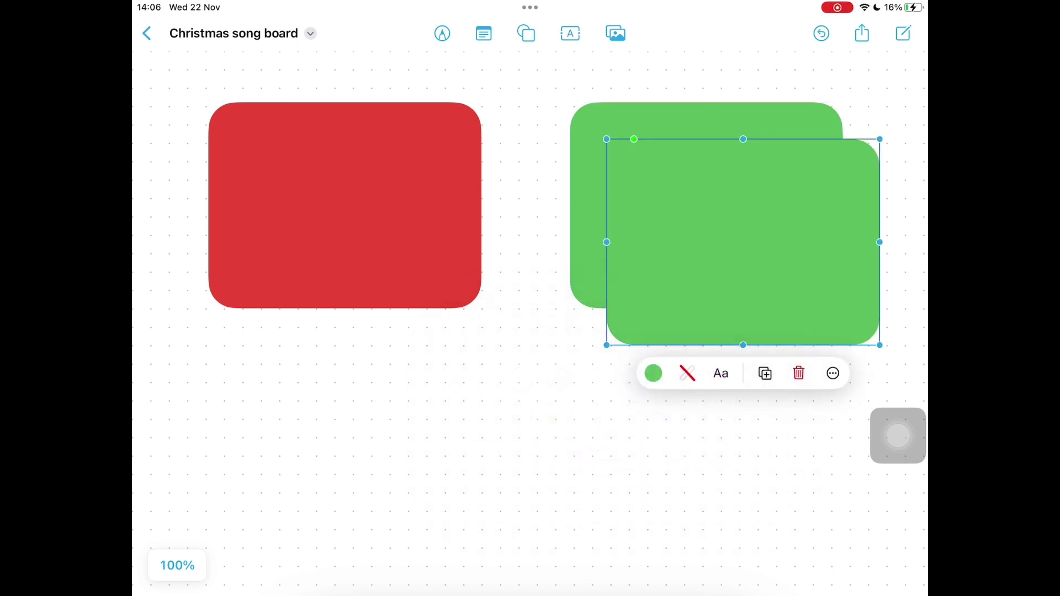
mouse_move(744, 242)
mouse_down()
mouse_move(373, 432)
mouse_move(334, 442)
mouse_move(345, 440)
mouse_up()
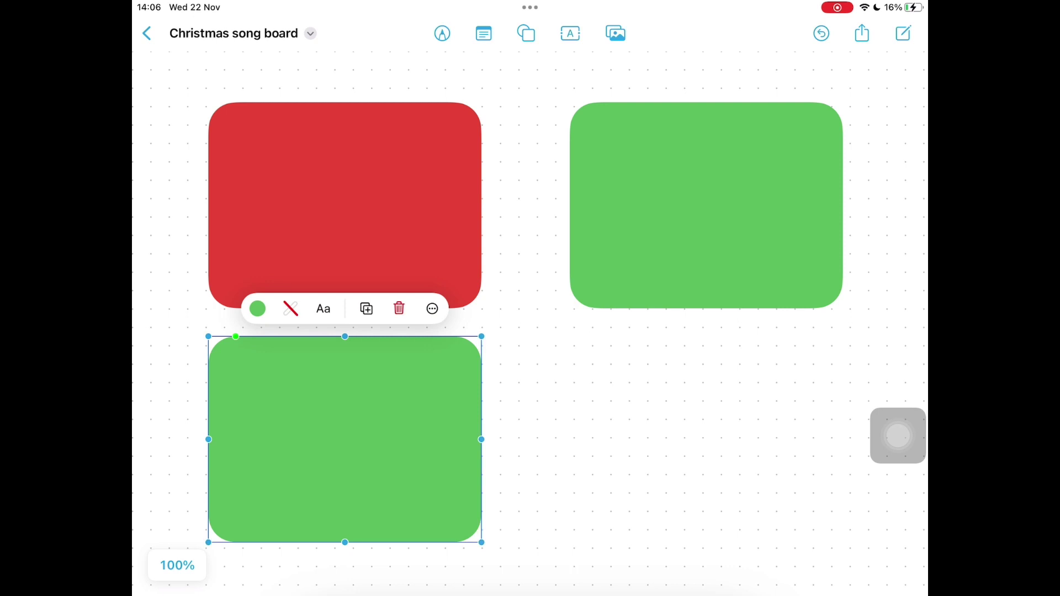
click(255, 309)
click(361, 199)
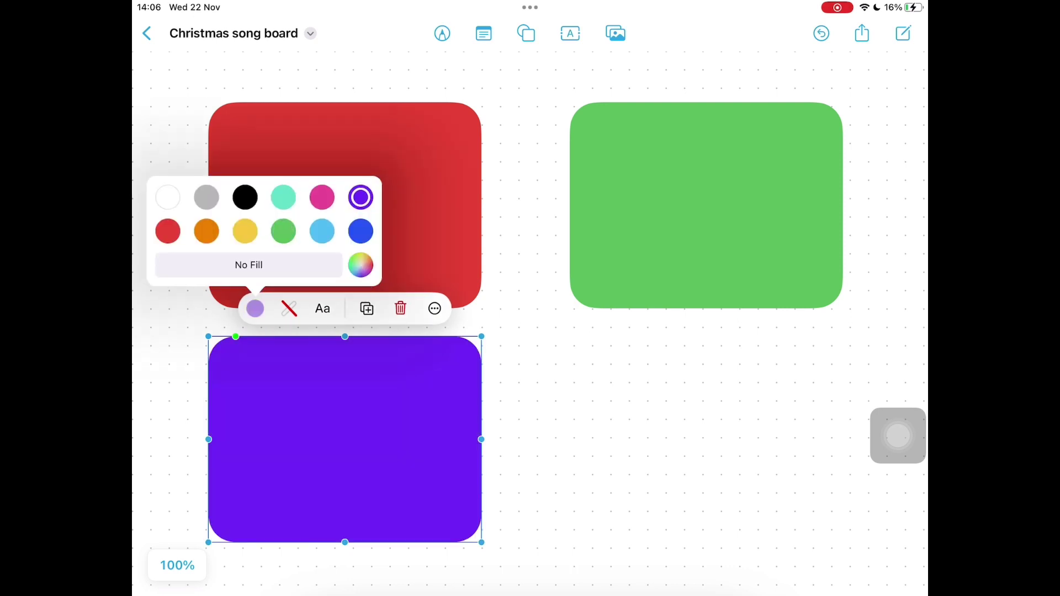
Step: Duplicate a box below the green one and make it yellow
click(367, 308)
mouse_move(381, 476)
mouse_down()
mouse_move(729, 445)
mouse_move(706, 439)
mouse_up()
click(617, 309)
click(636, 230)
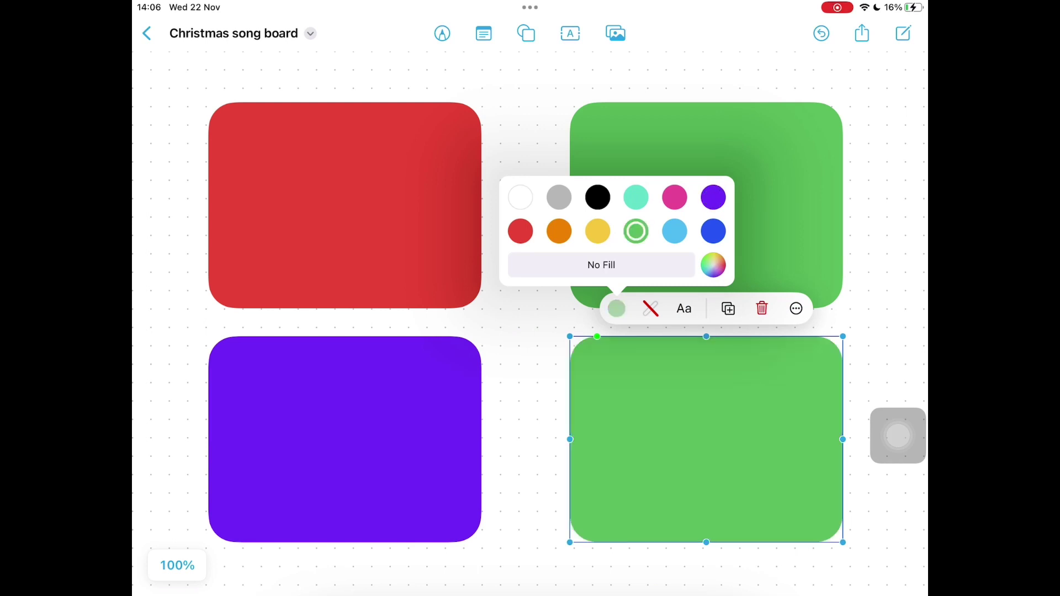
click(597, 231)
click(617, 309)
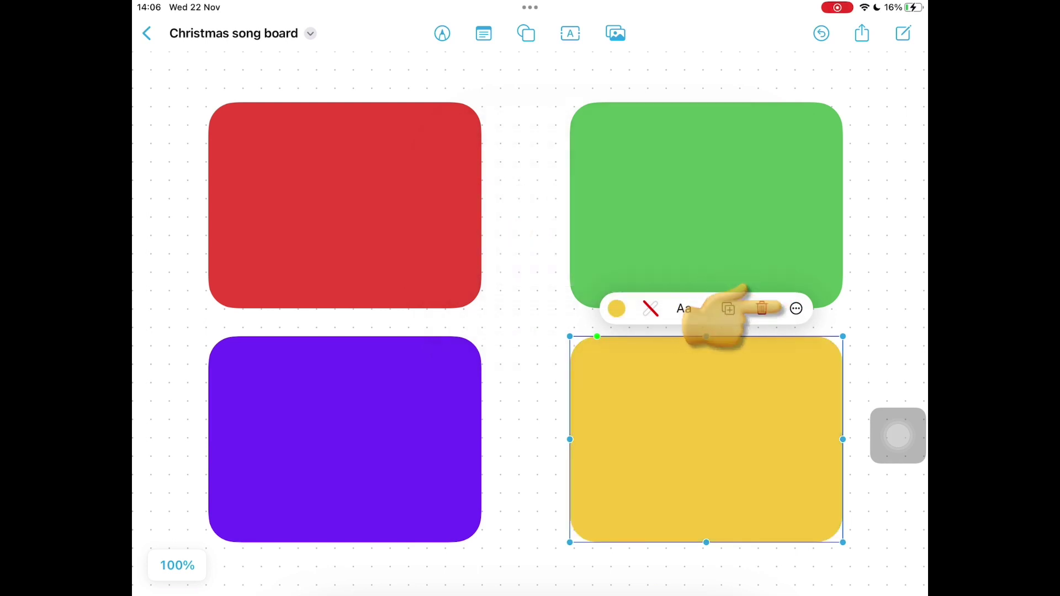
Step: Lock the yellow, green and purple boxes in place
click(796, 308)
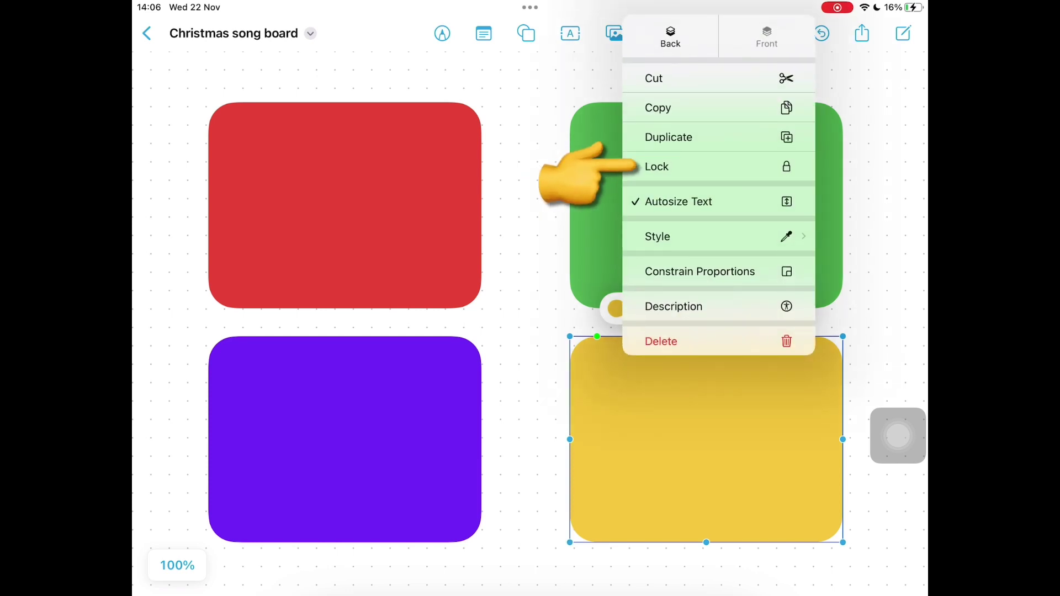
click(635, 167)
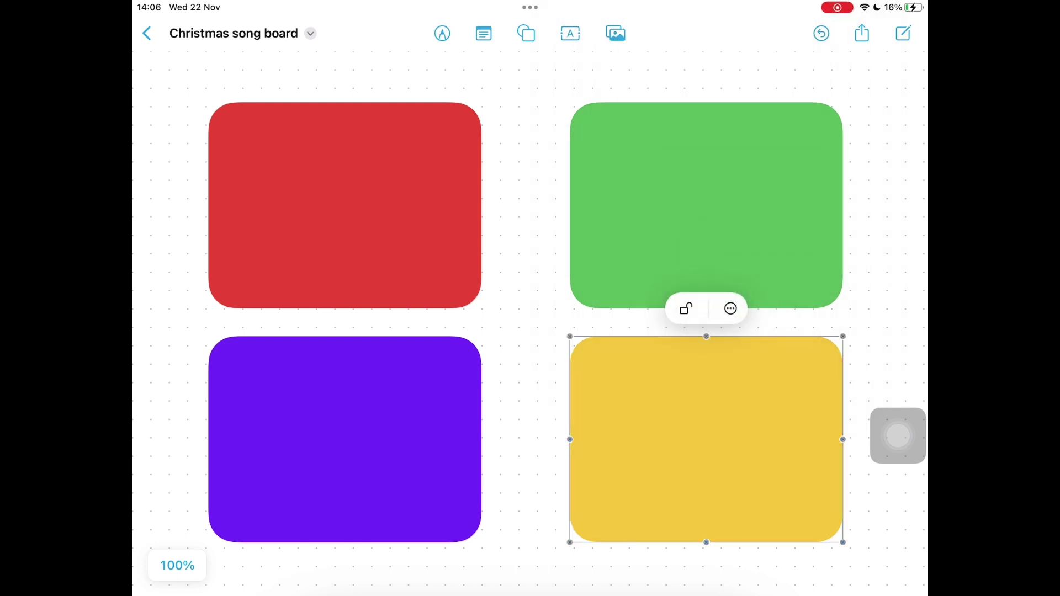
click(706, 206)
click(796, 336)
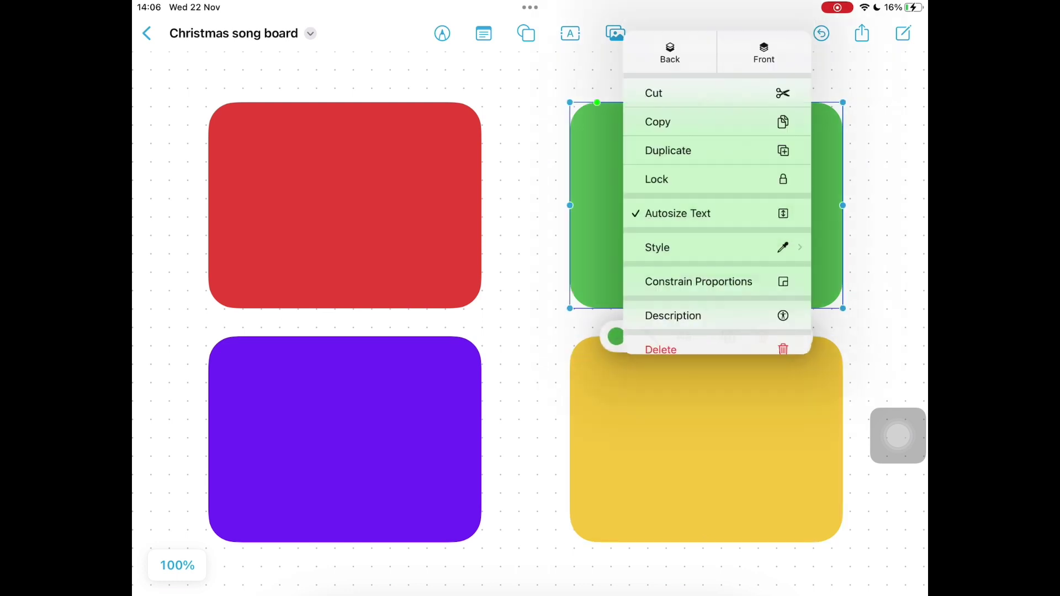
click(653, 167)
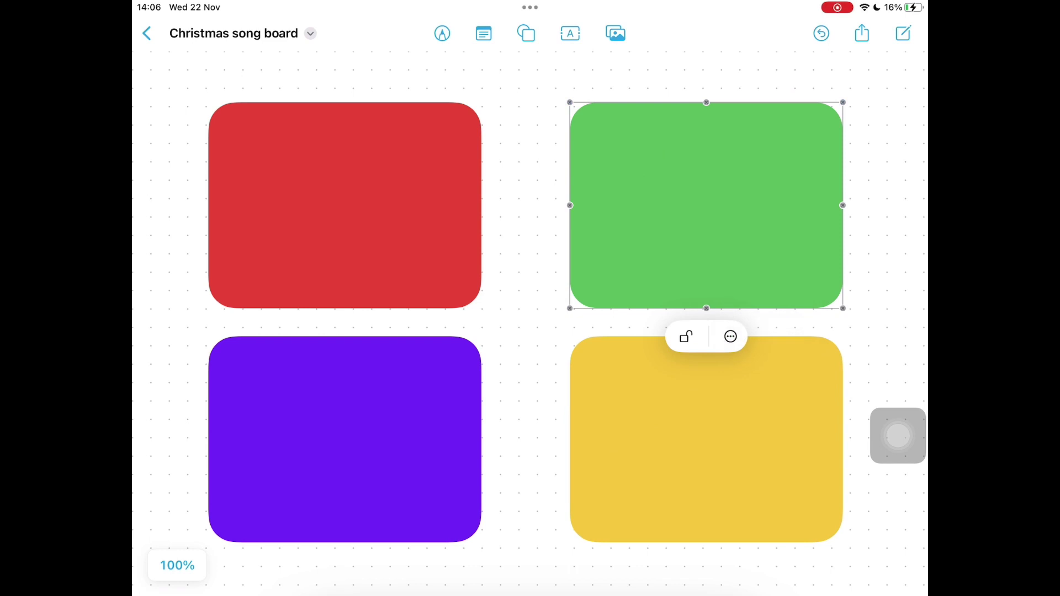
click(344, 206)
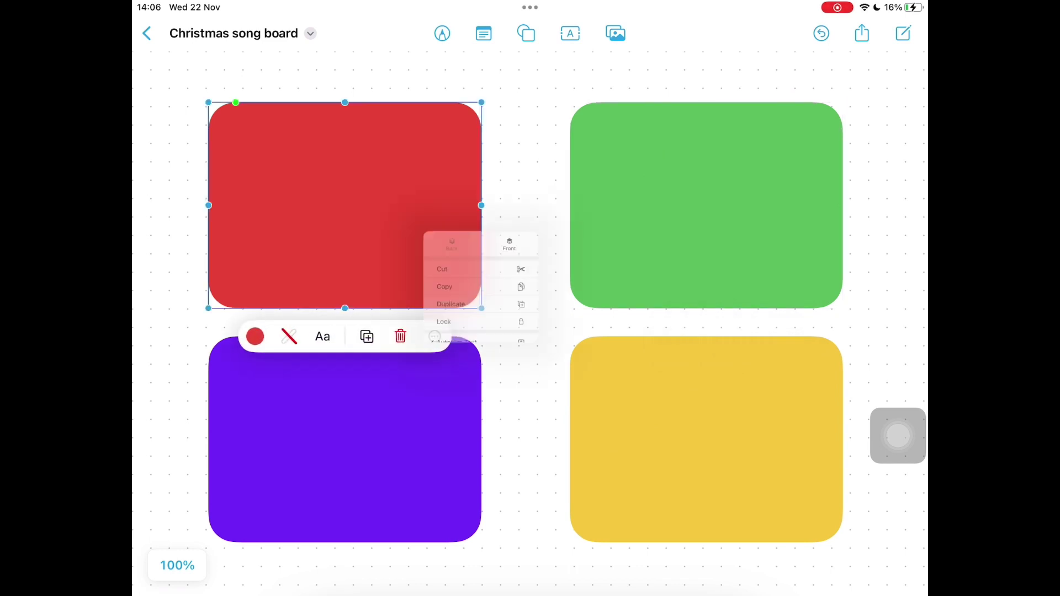
click(474, 178)
click(345, 439)
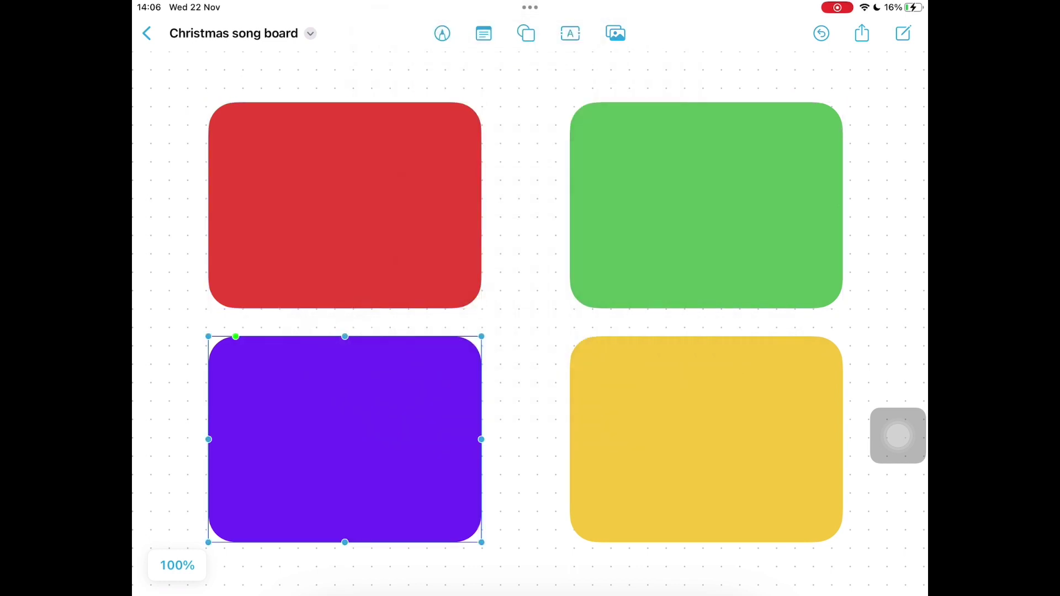
click(434, 308)
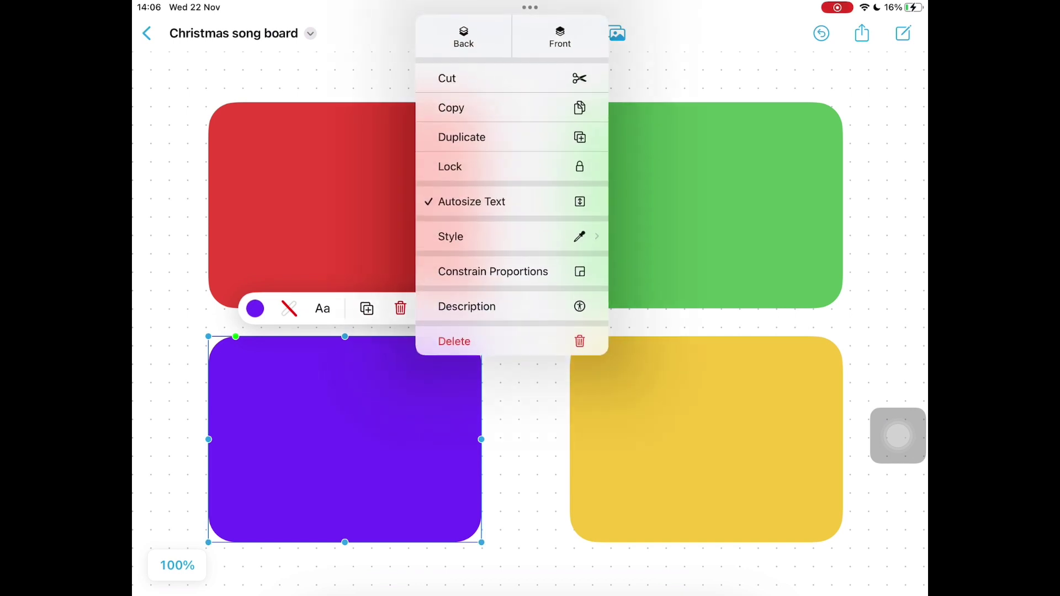
click(450, 166)
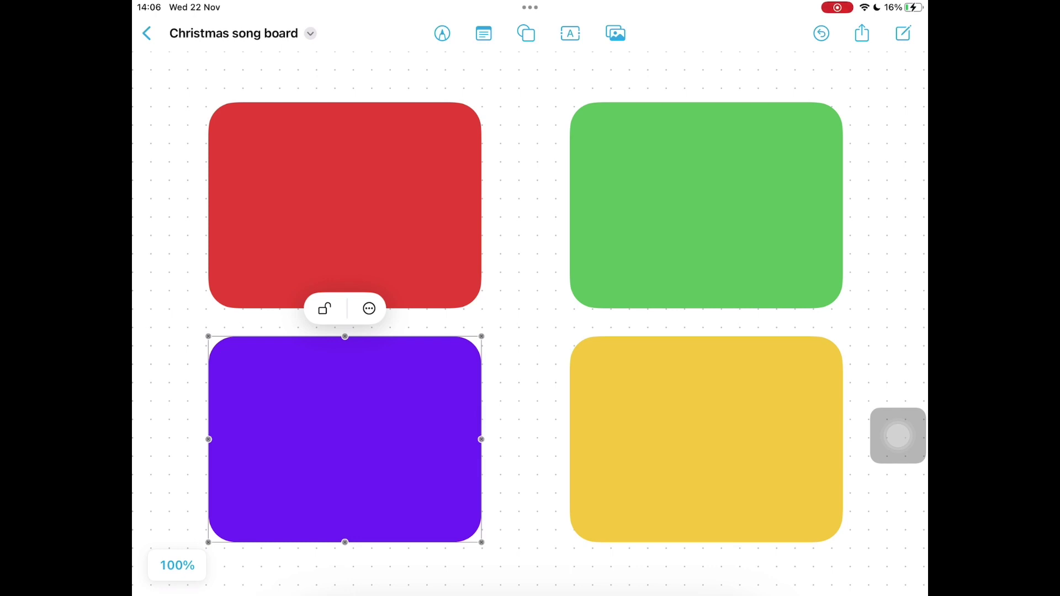
Step: Insert the Little donkey, Santa chimney, merry Christmas and Twinkle twinkle recordings from Songs
click(616, 33)
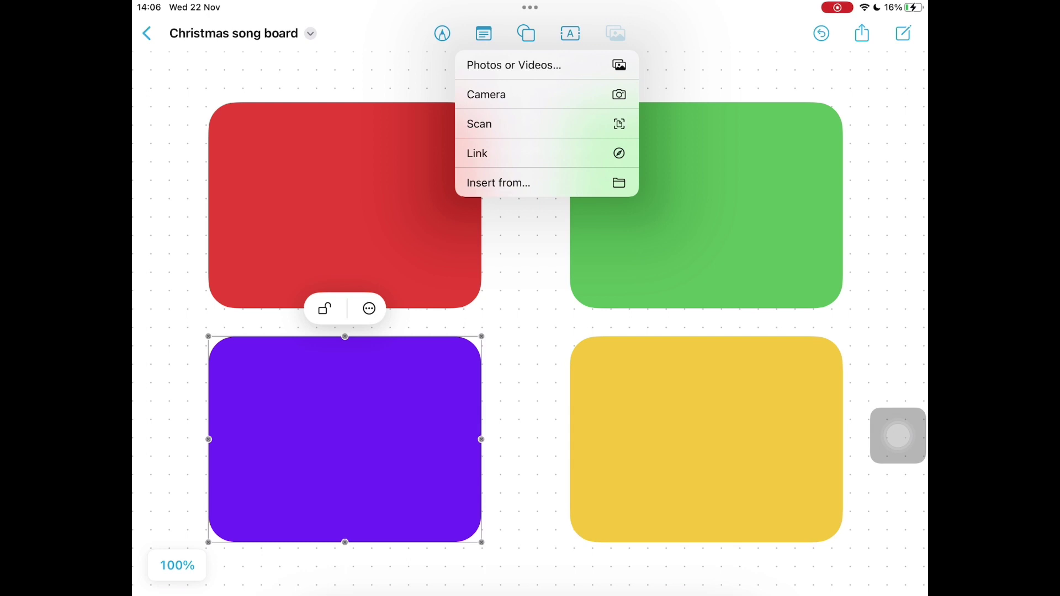
click(499, 183)
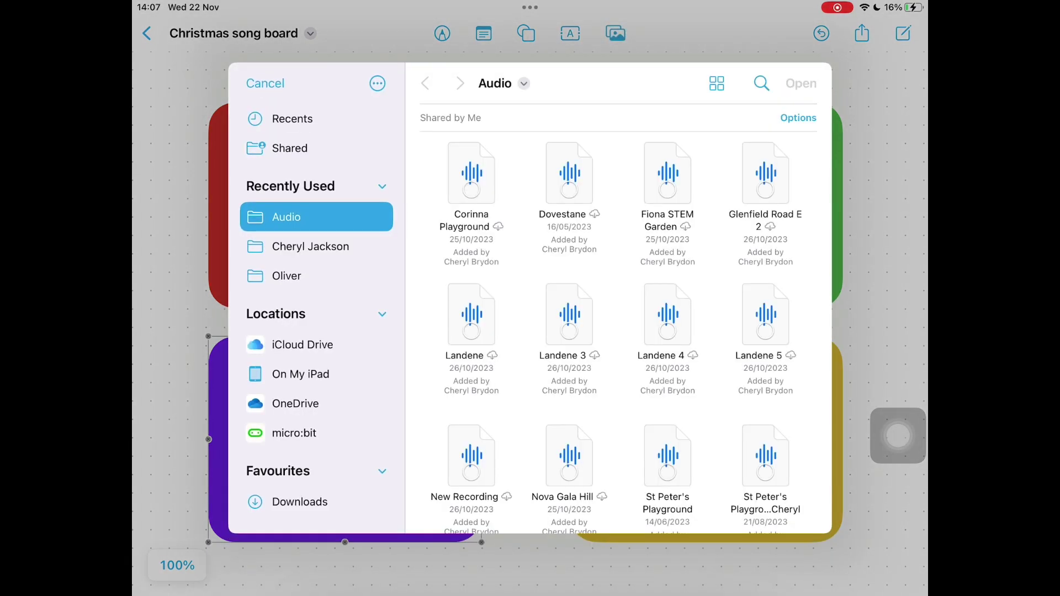
click(301, 374)
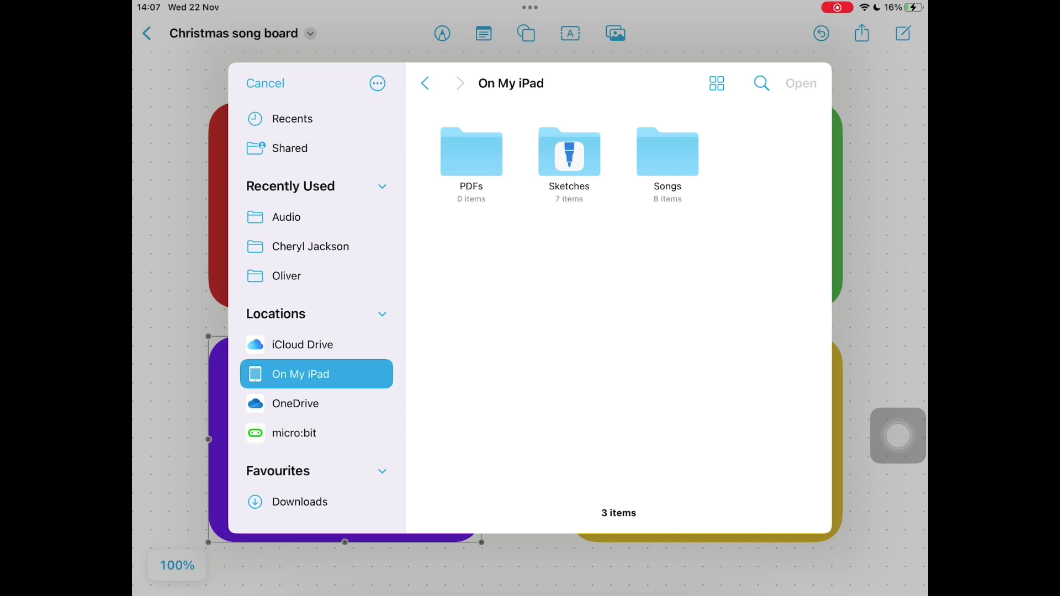
click(668, 151)
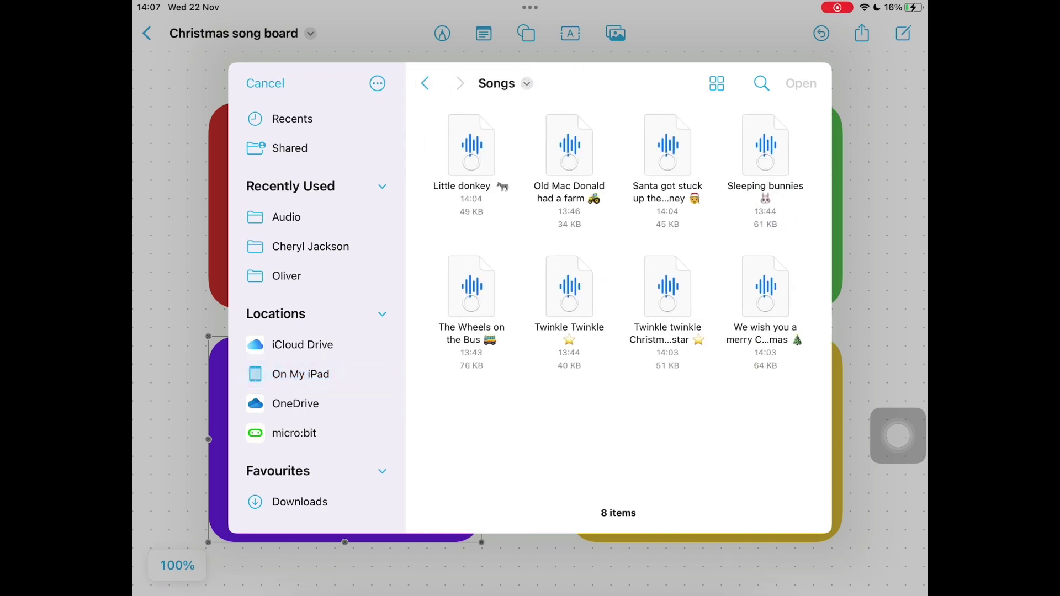
click(472, 146)
click(667, 146)
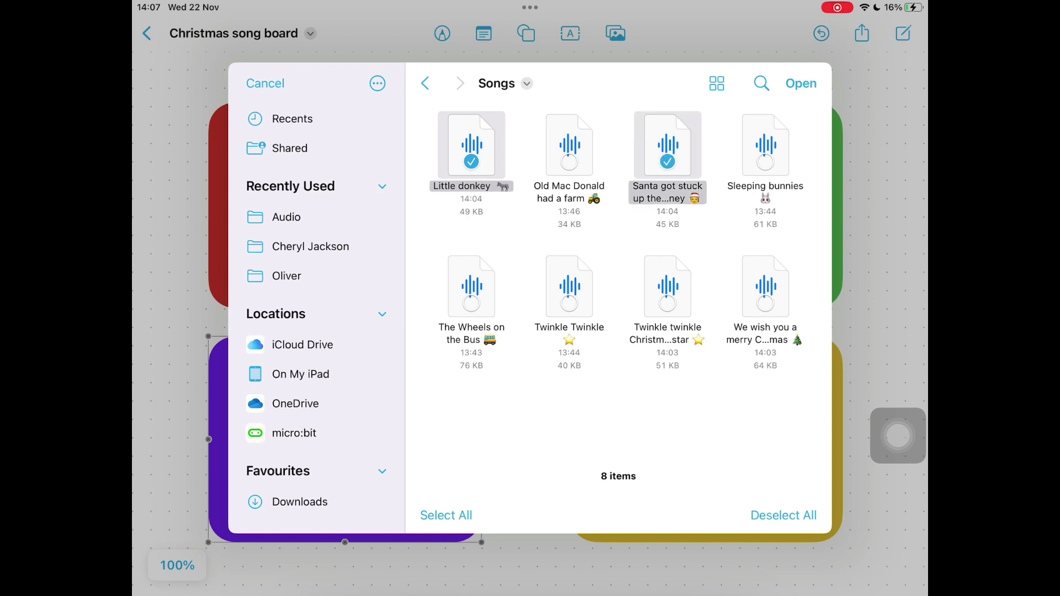
click(766, 287)
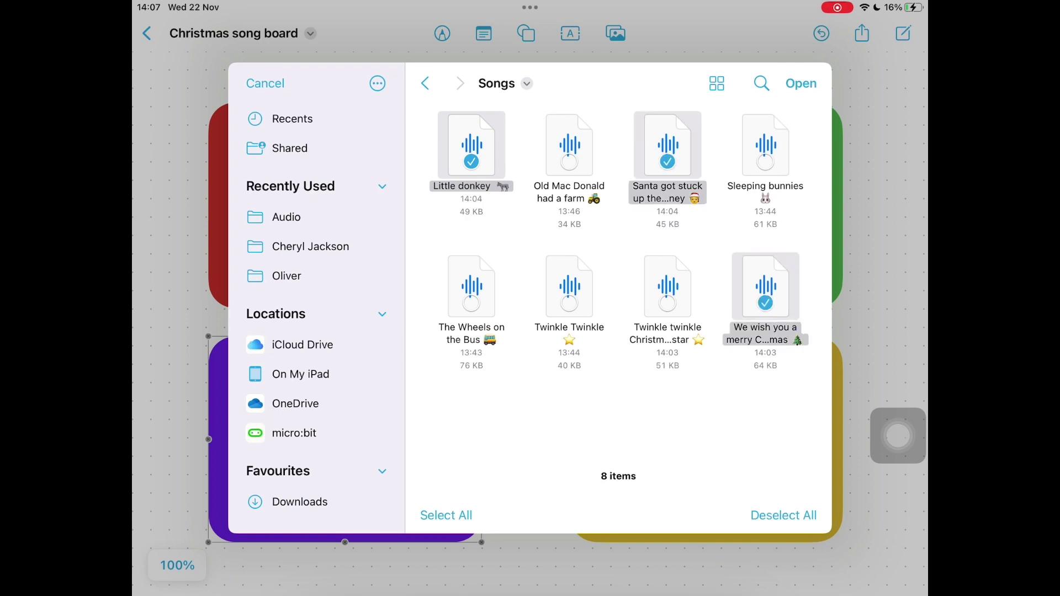
click(667, 288)
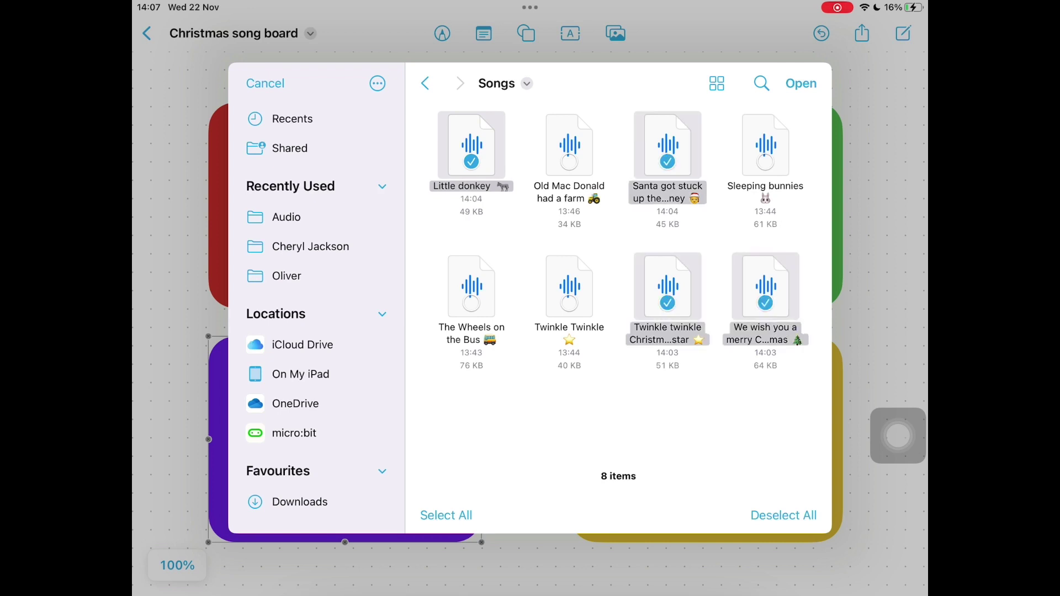
click(801, 84)
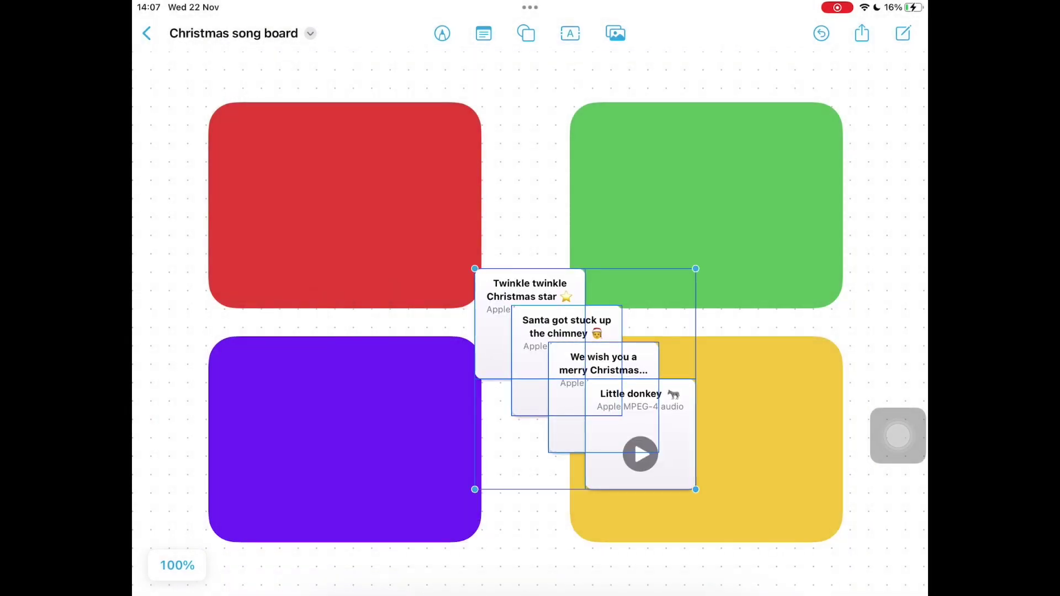
Step: Place the cards: Santa in red, Little donkey in green, merry Christmas in yellow, Twinkle in purple
key(Escape)
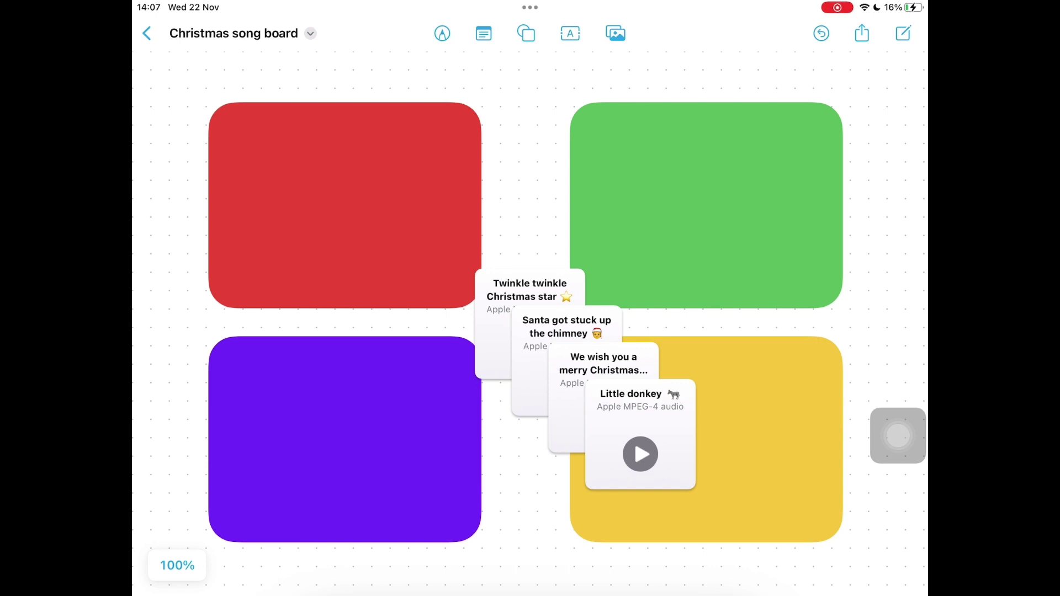
click(638, 430)
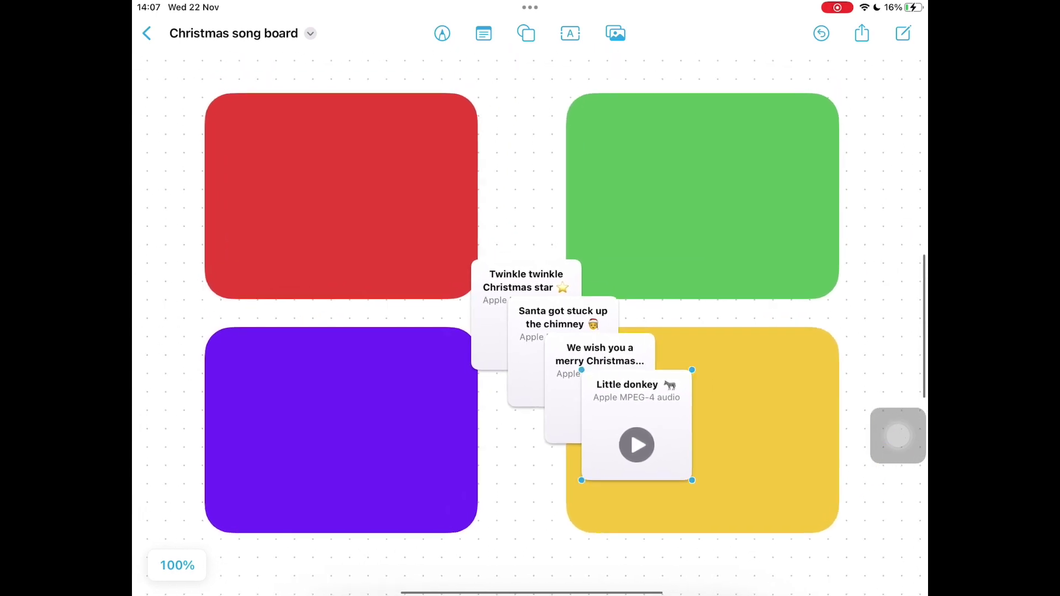
drag(637, 431, 752, 193)
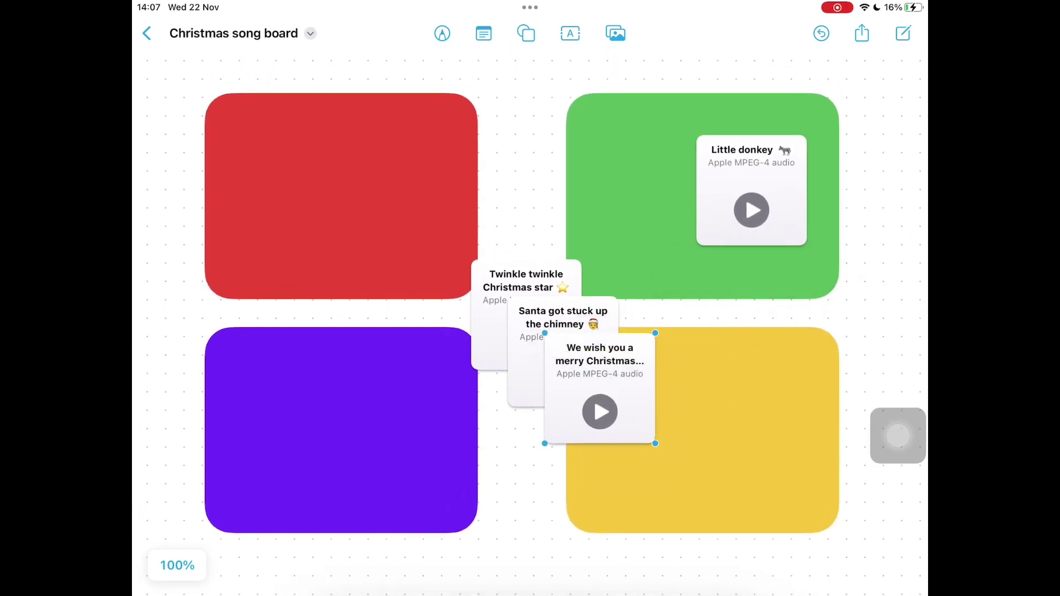
drag(599, 389, 760, 431)
click(752, 191)
drag(752, 191, 765, 187)
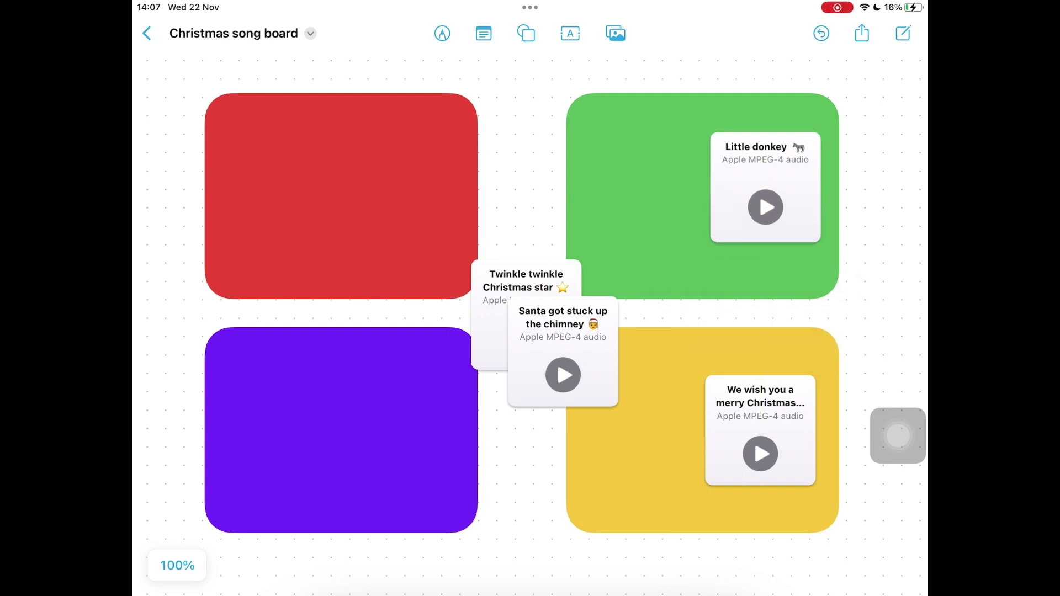
mouse_move(564, 332)
mouse_down()
mouse_move(451, 195)
mouse_move(400, 176)
mouse_up()
drag(526, 288, 398, 425)
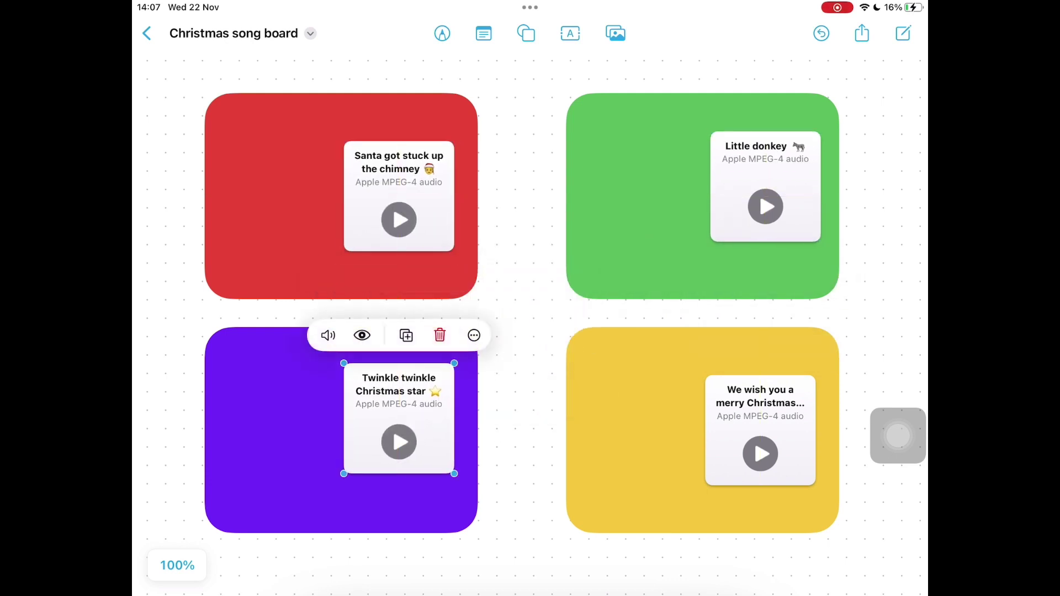
Step: Lock the Little donkey, merry Christmas and Twinkle twinkle song cards in place
click(399, 193)
click(473, 280)
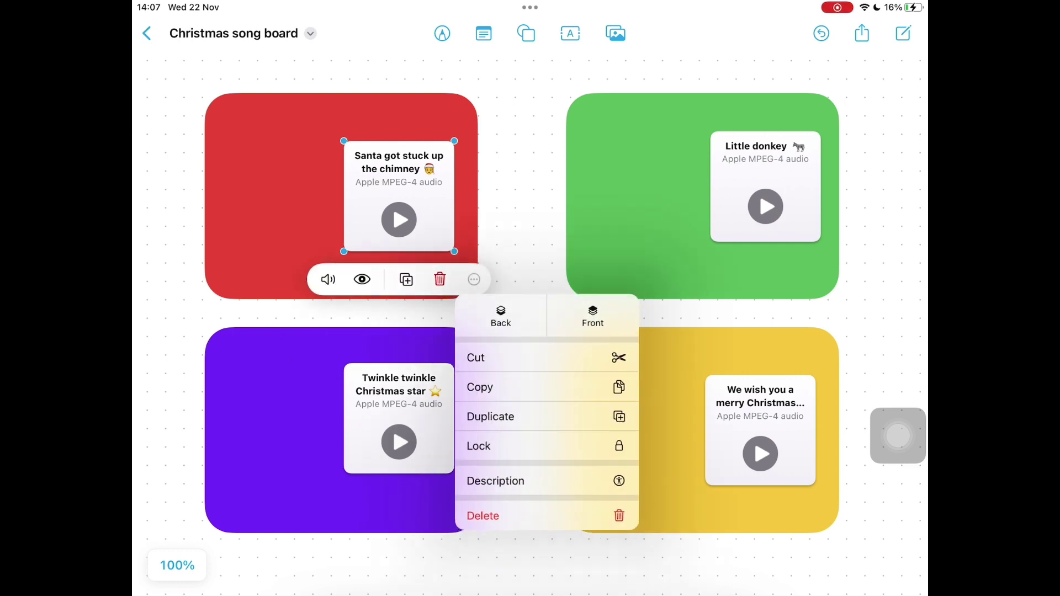
click(522, 165)
click(765, 188)
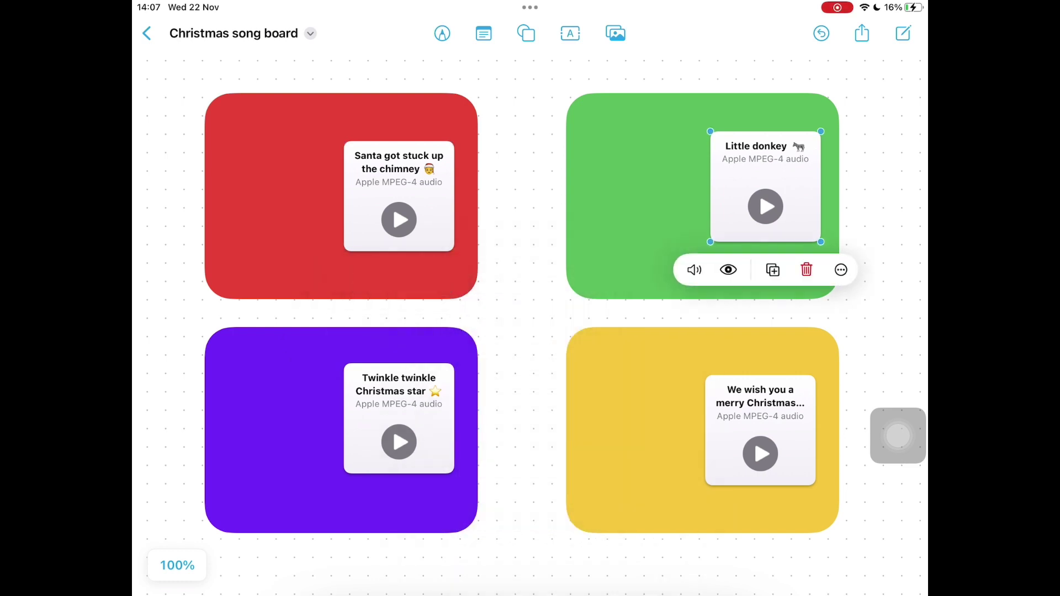
click(841, 269)
click(718, 435)
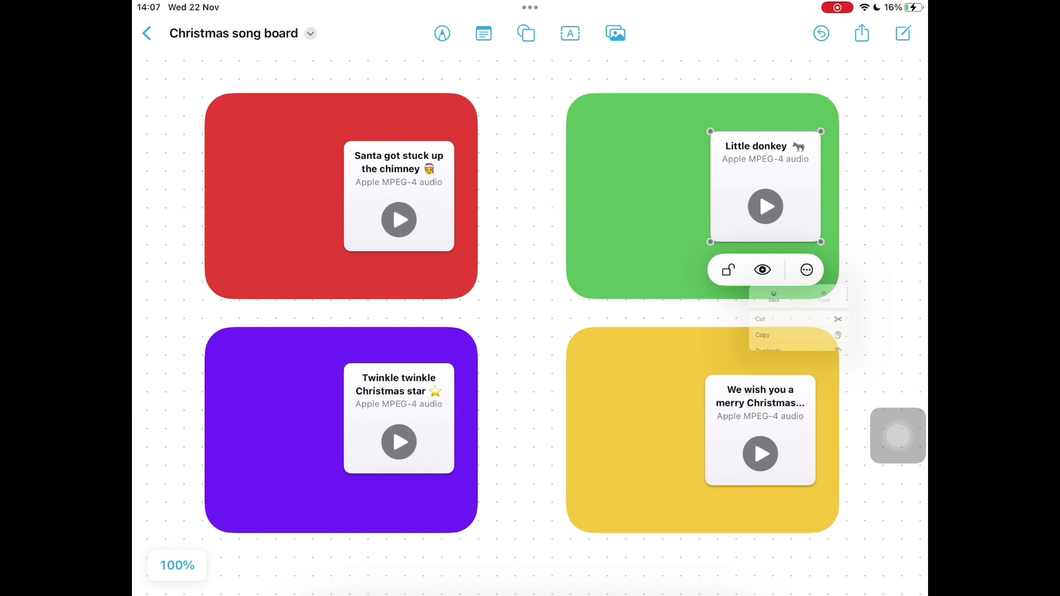
click(761, 420)
click(835, 347)
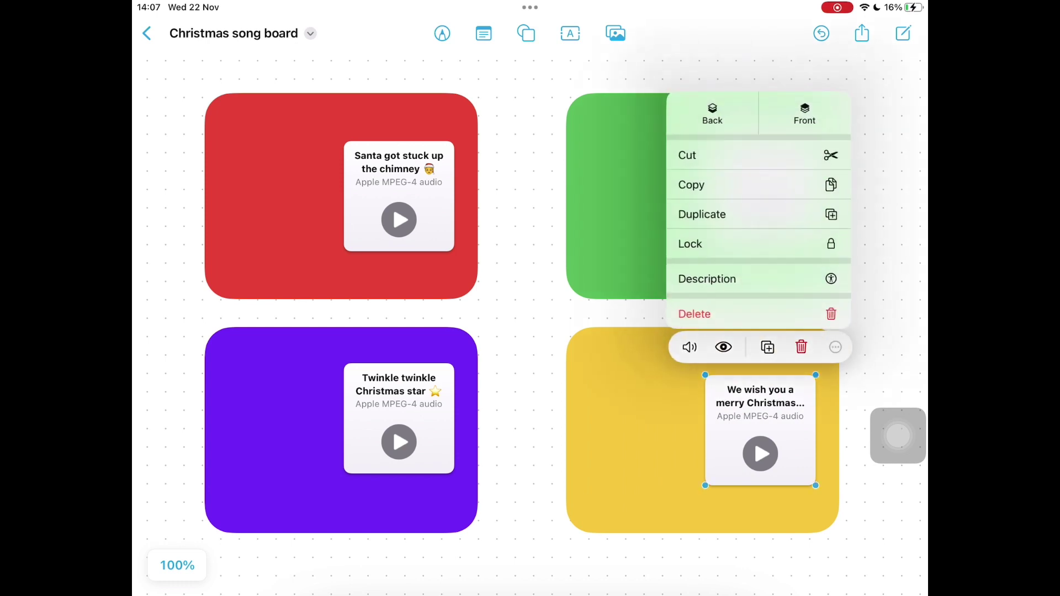
click(702, 245)
click(399, 420)
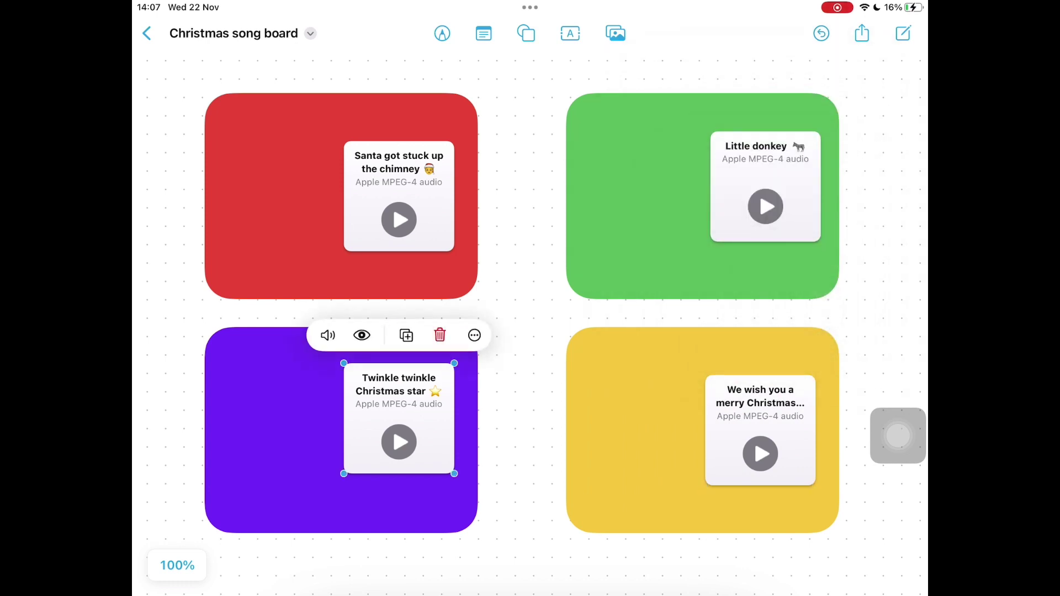
click(474, 335)
click(497, 234)
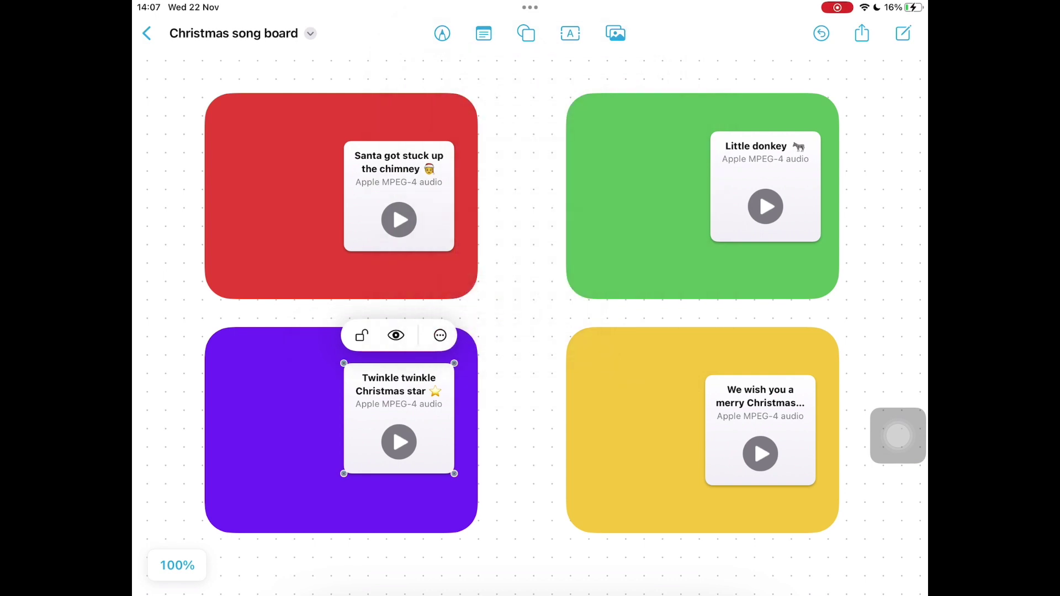
Step: Insert a house shape found by searching 'Chimney' into the red box's left side
click(526, 33)
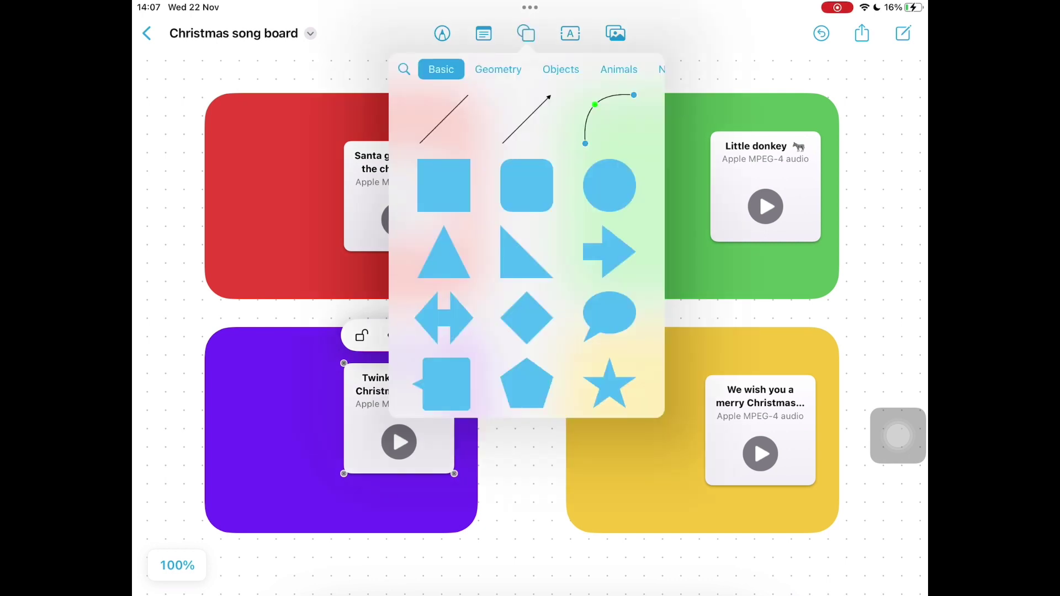
click(405, 69)
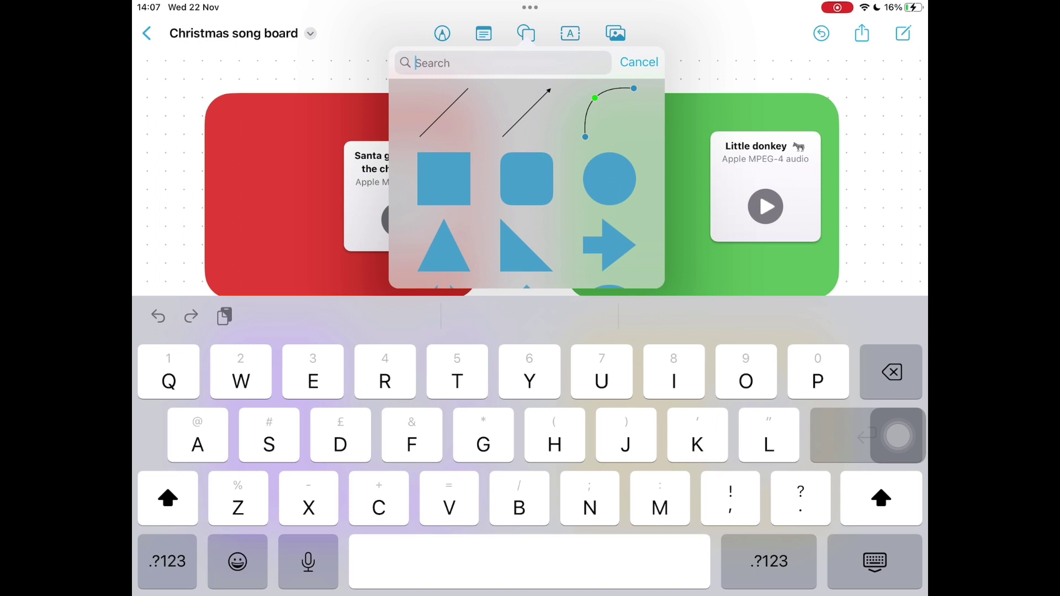
text(Chimne)
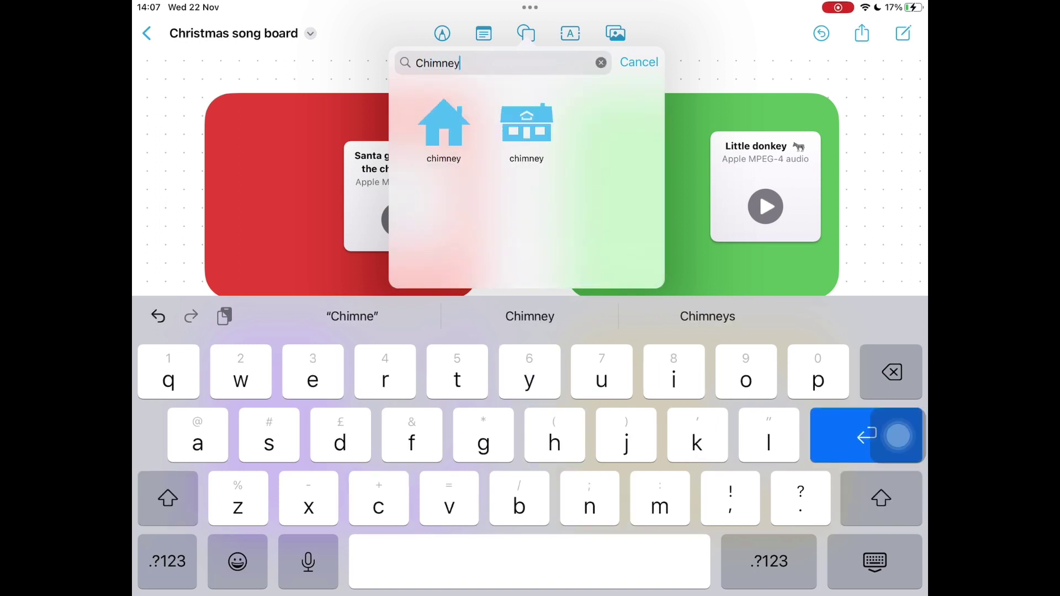
text(y)
click(443, 124)
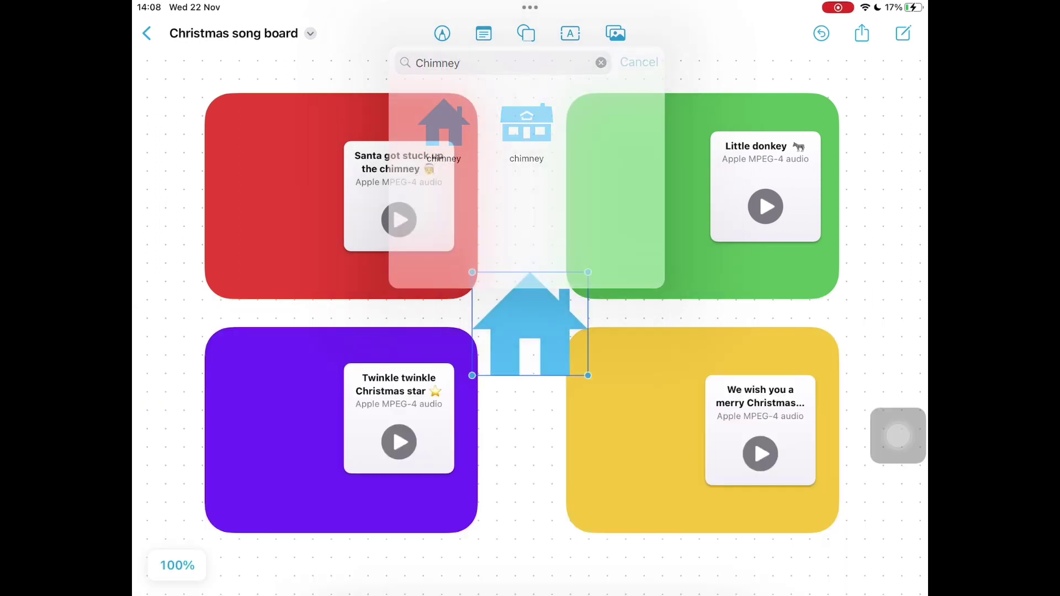
drag(530, 298, 274, 186)
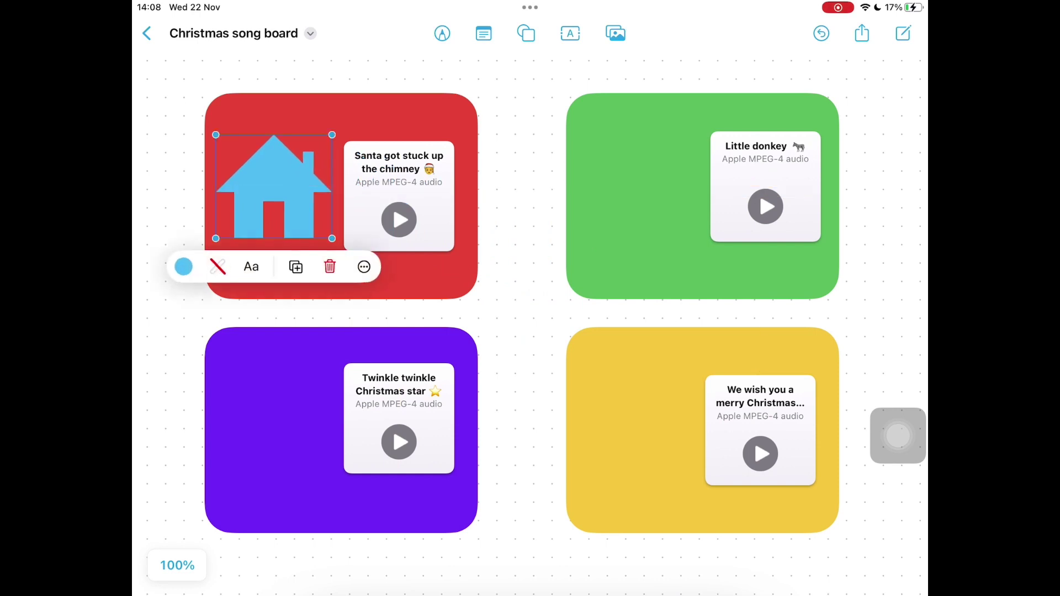
Step: Fill the house white and lock it in place
click(184, 267)
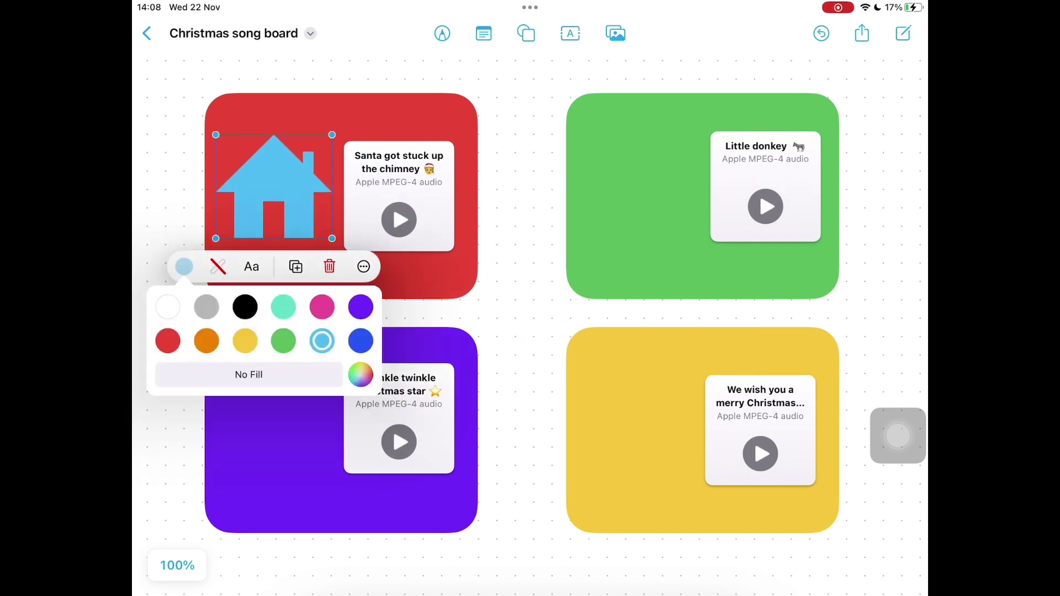
click(168, 307)
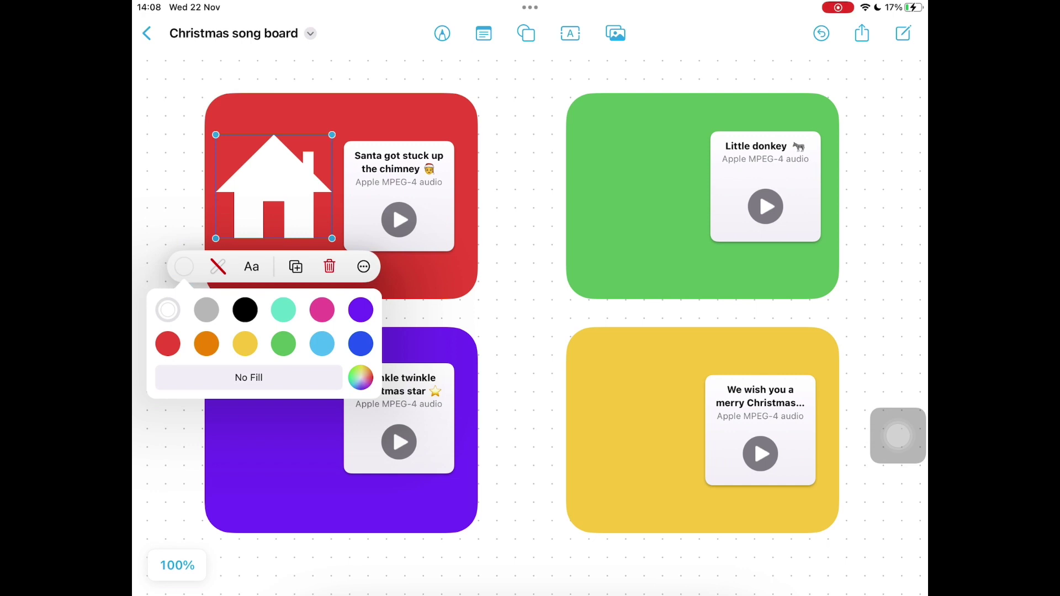
click(184, 267)
click(363, 267)
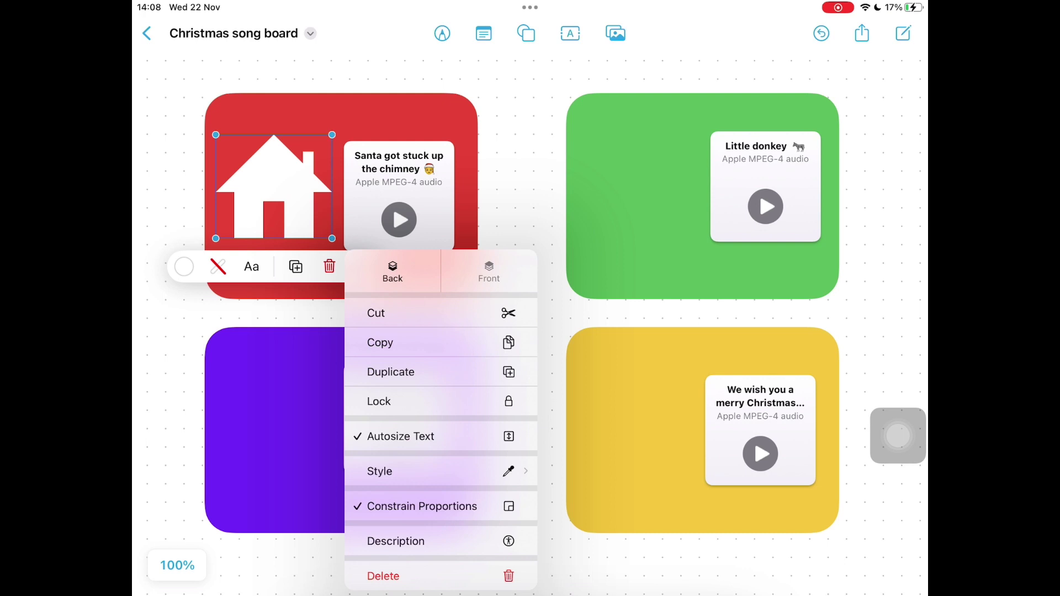
click(379, 402)
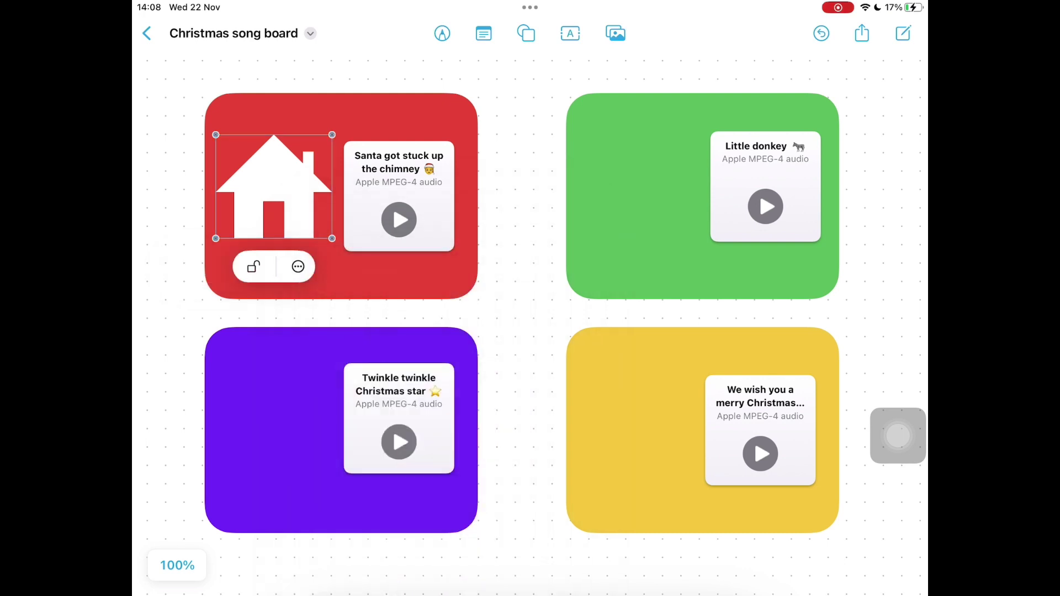
Step: Insert the 'Donkey' shape and move it into the green box beside the Little donkey card
click(527, 33)
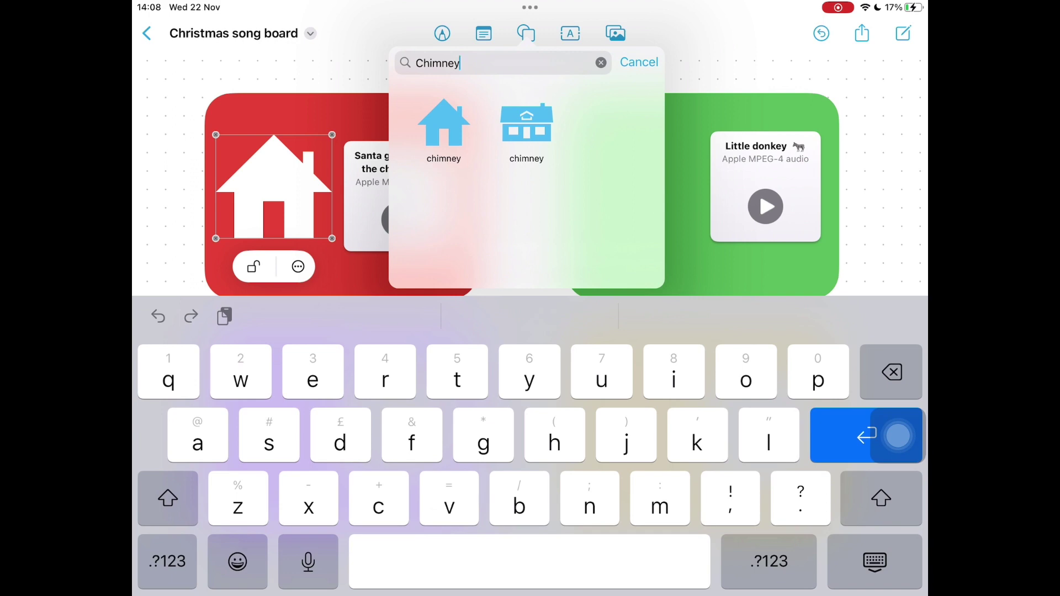
key(BackSpace)
key(BackSpace)
key(BackSpace)
key(BackSpace)
key(BackSpace)
key(BackSpace)
text(Do)
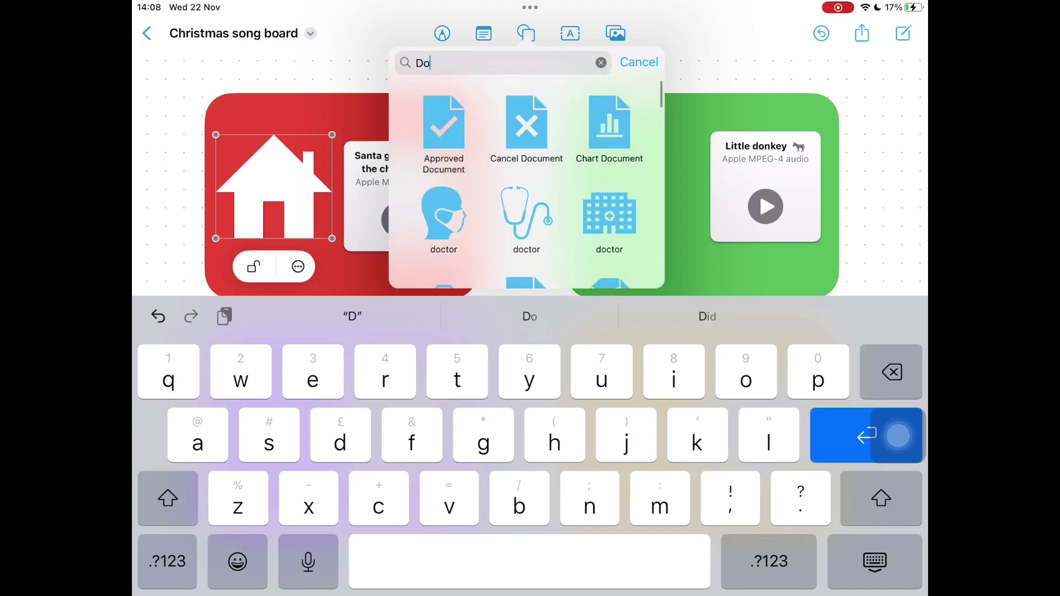
text(nkey)
click(441, 121)
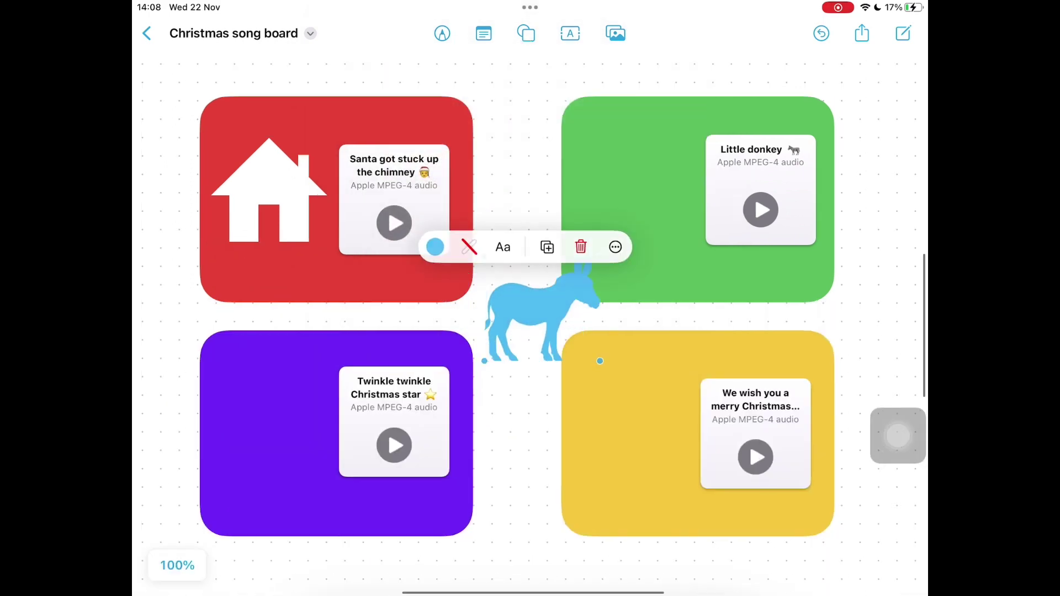
drag(538, 314, 629, 190)
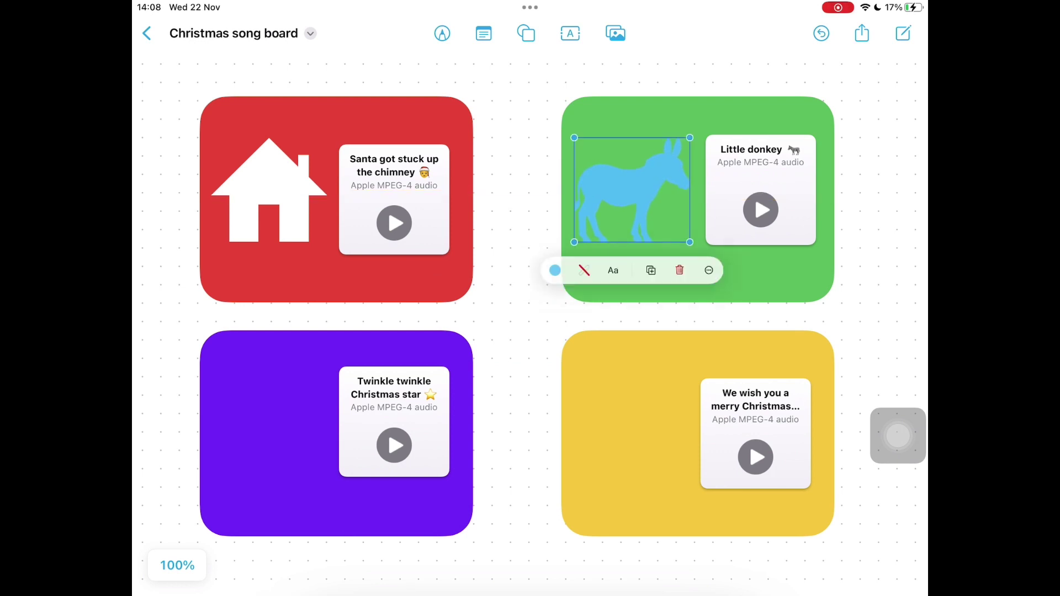
Step: Give the donkey a white fill and lock it in place
click(555, 270)
click(446, 314)
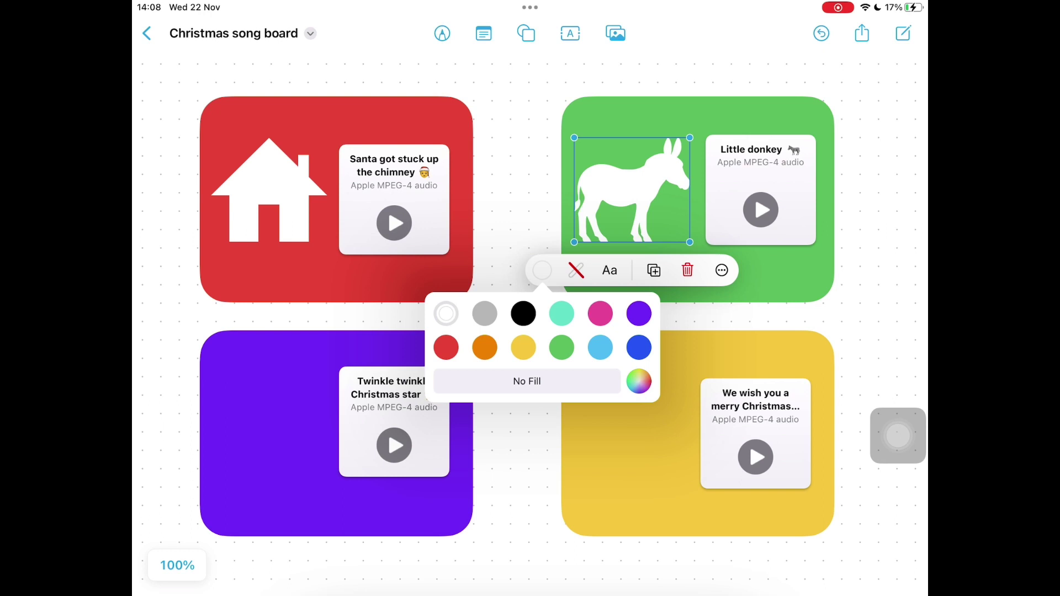
click(722, 270)
click(722, 270)
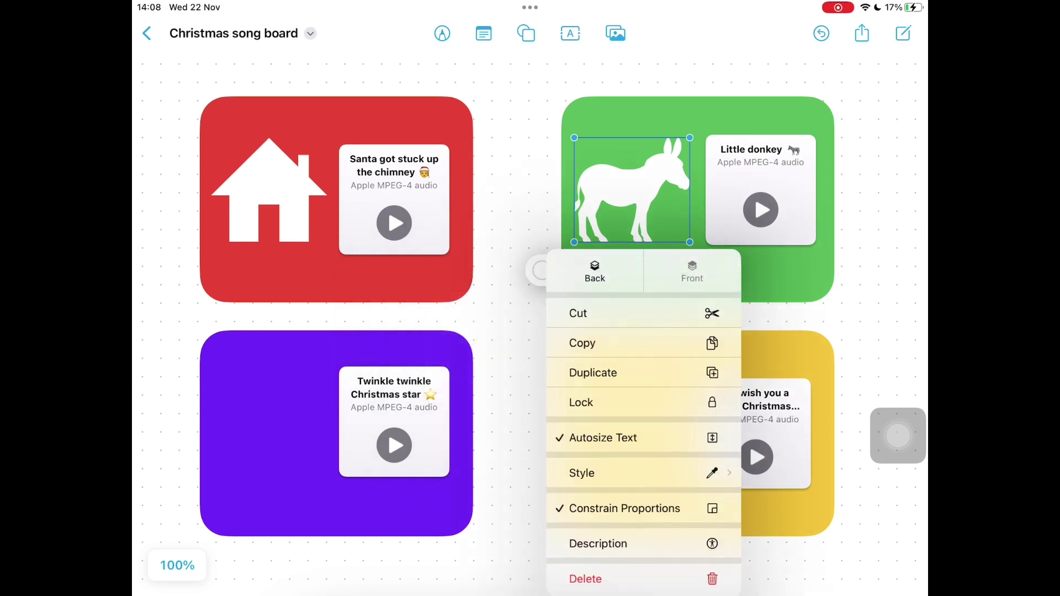
click(526, 34)
click(526, 34)
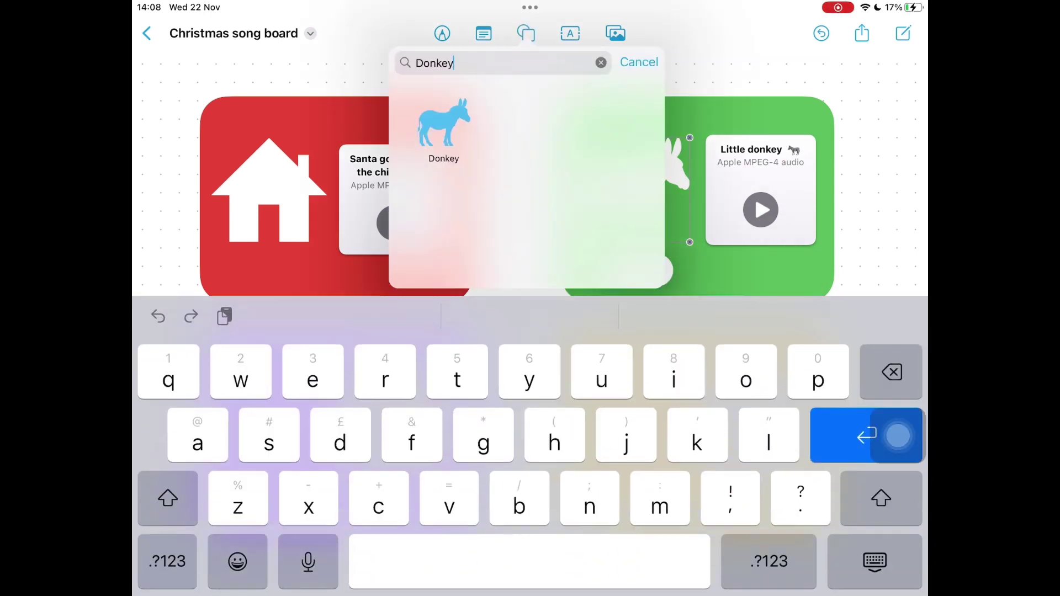
Step: Insert a 'Star' shape, undo an accidental reshape, and place it white in the purple box
key(BackSpace)
key(BackSpace)
key(BackSpace)
text(Sta)
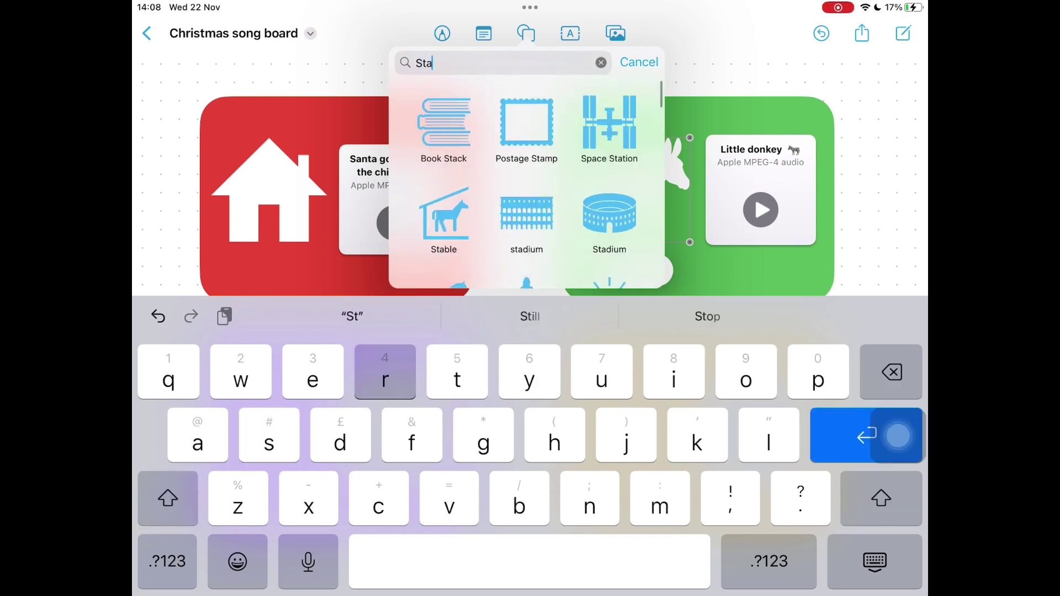
text(r)
click(440, 214)
drag(545, 303, 569, 270)
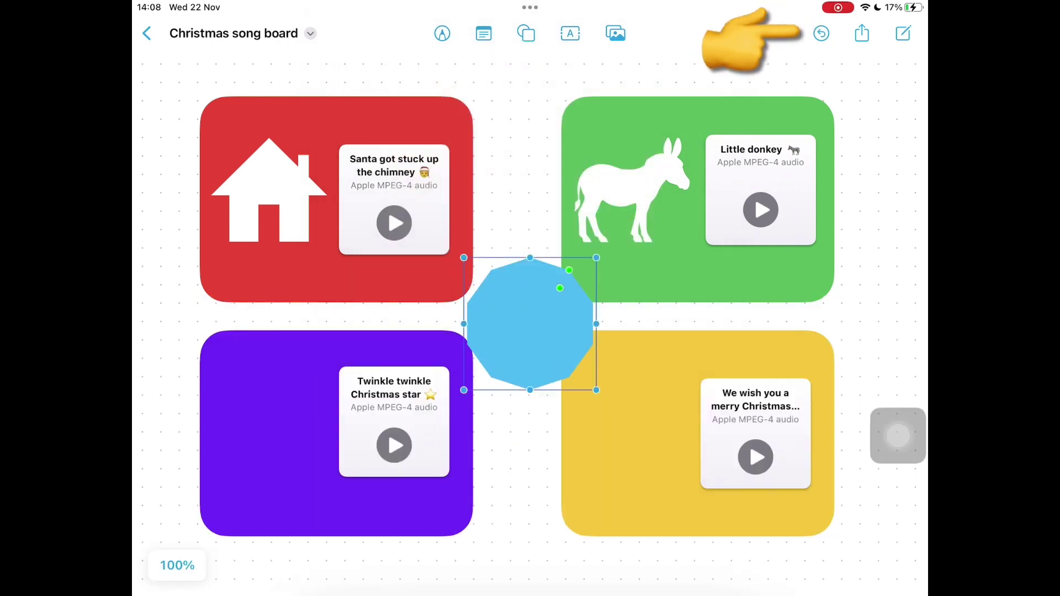
click(821, 33)
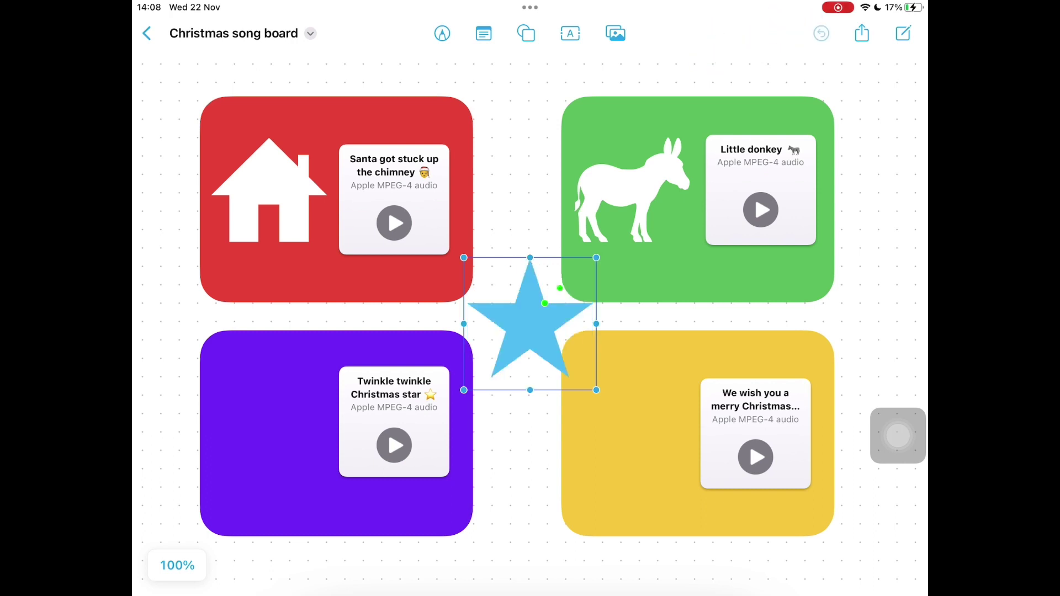
drag(531, 335, 268, 434)
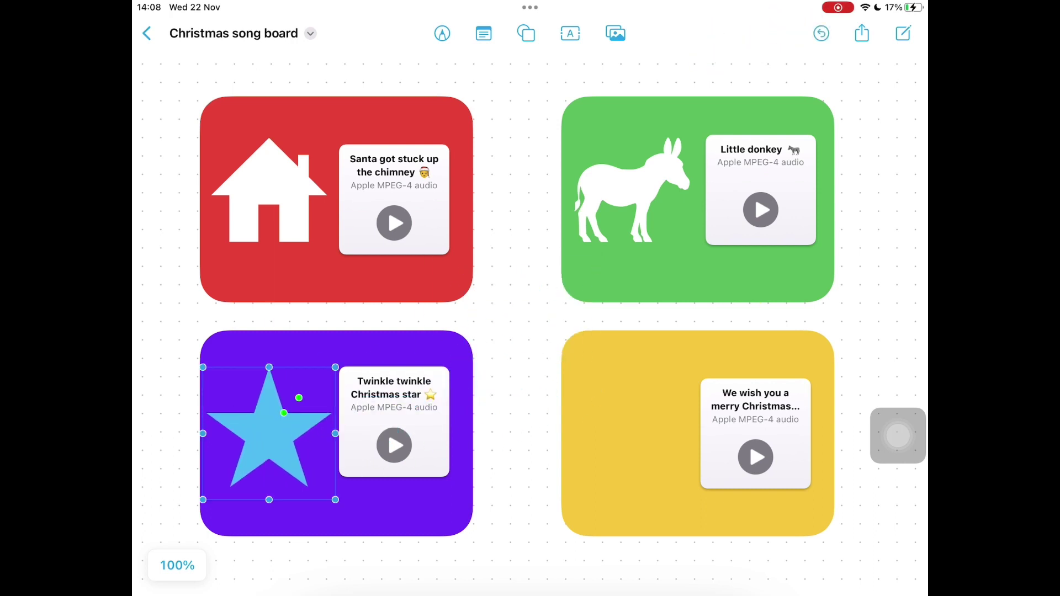
click(269, 434)
click(179, 339)
click(168, 228)
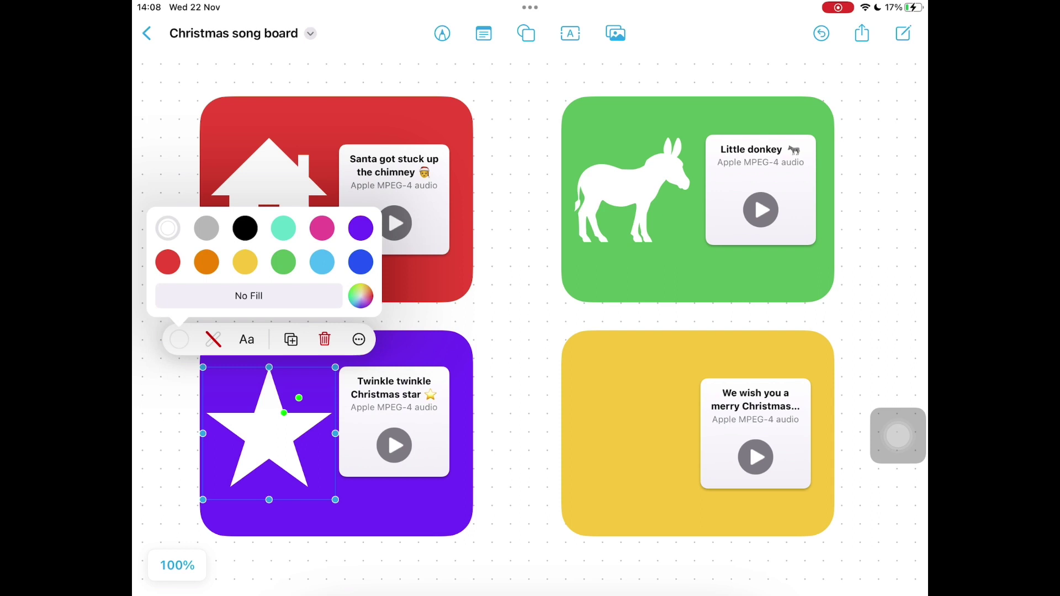
click(179, 339)
Step: Add a white 'Christmas' tree shape to the yellow box and lock it
click(527, 33)
text(Star)
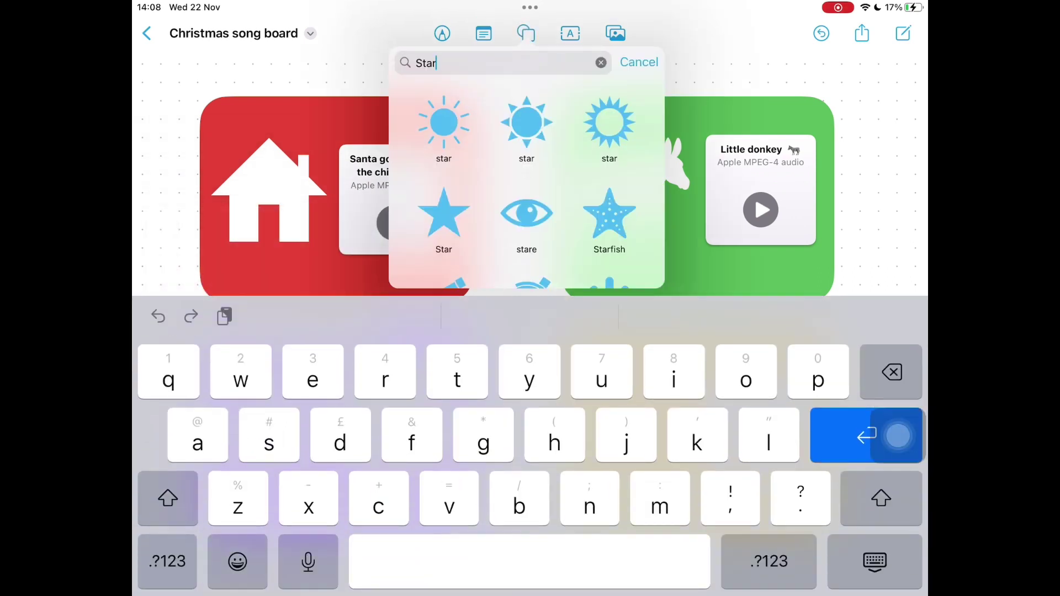
key(BackSpace)
key(BackSpace)
key(BackSpace)
text(C)
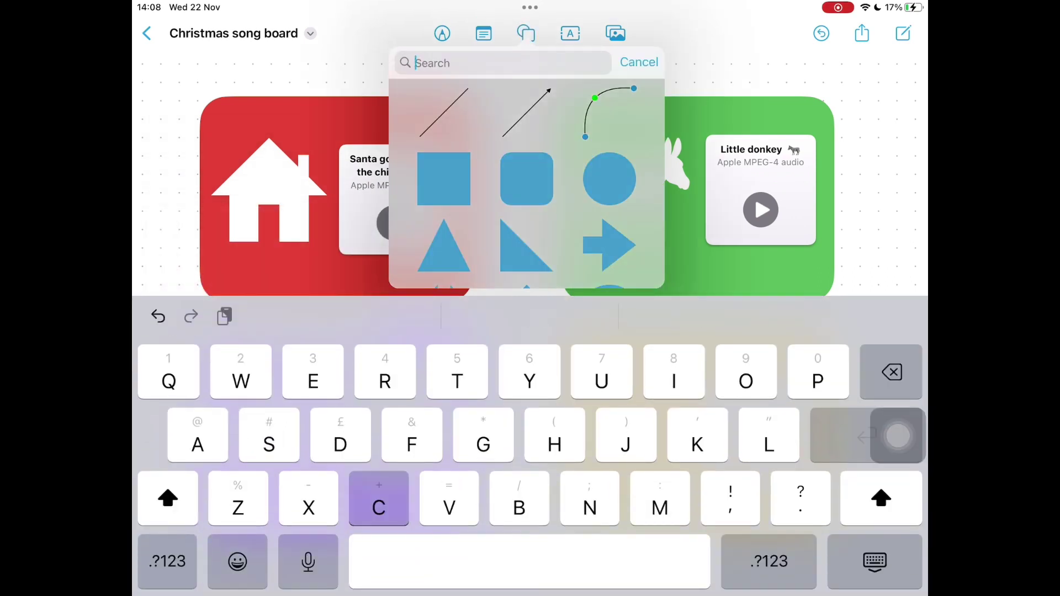
text(hristmas)
click(444, 123)
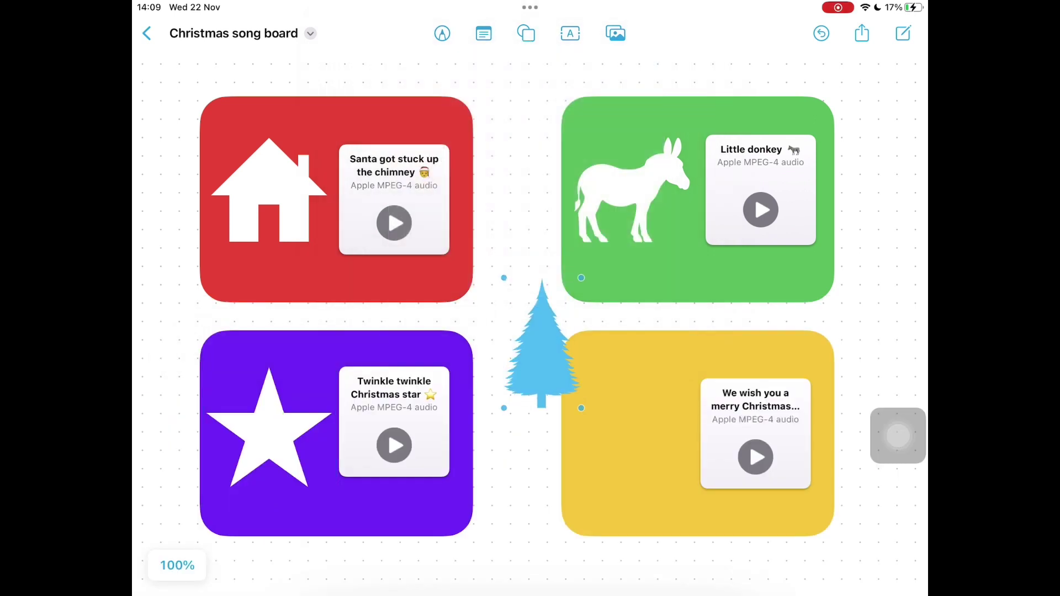
drag(540, 343, 638, 434)
click(548, 340)
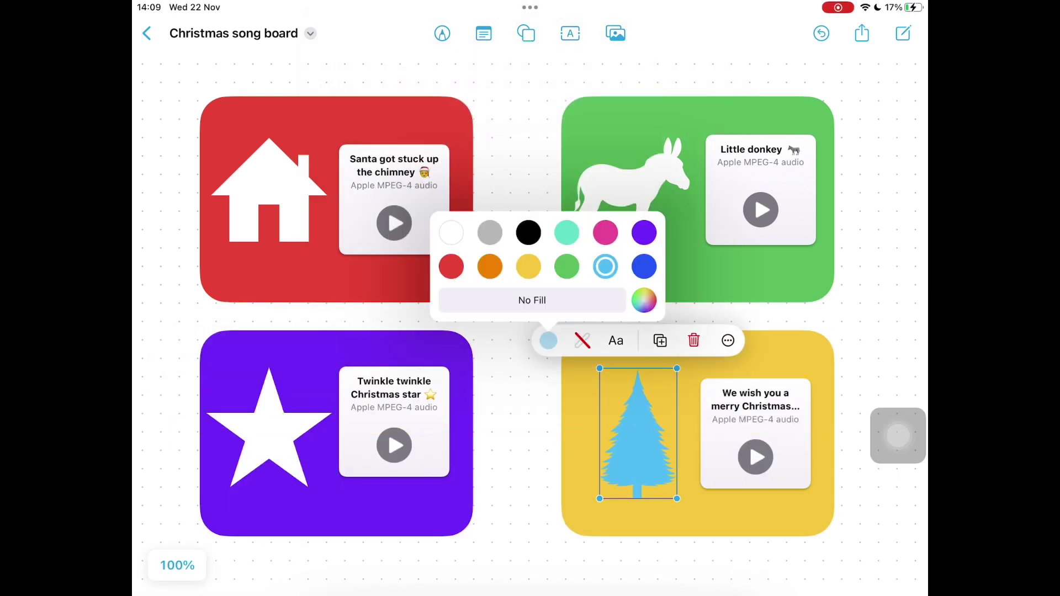
click(452, 230)
click(728, 341)
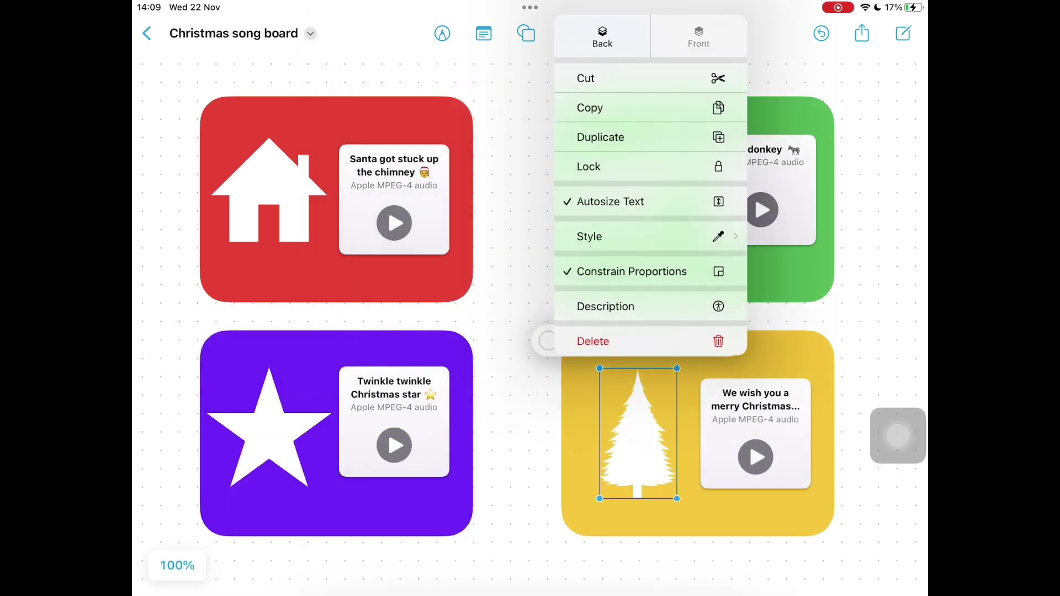
click(547, 341)
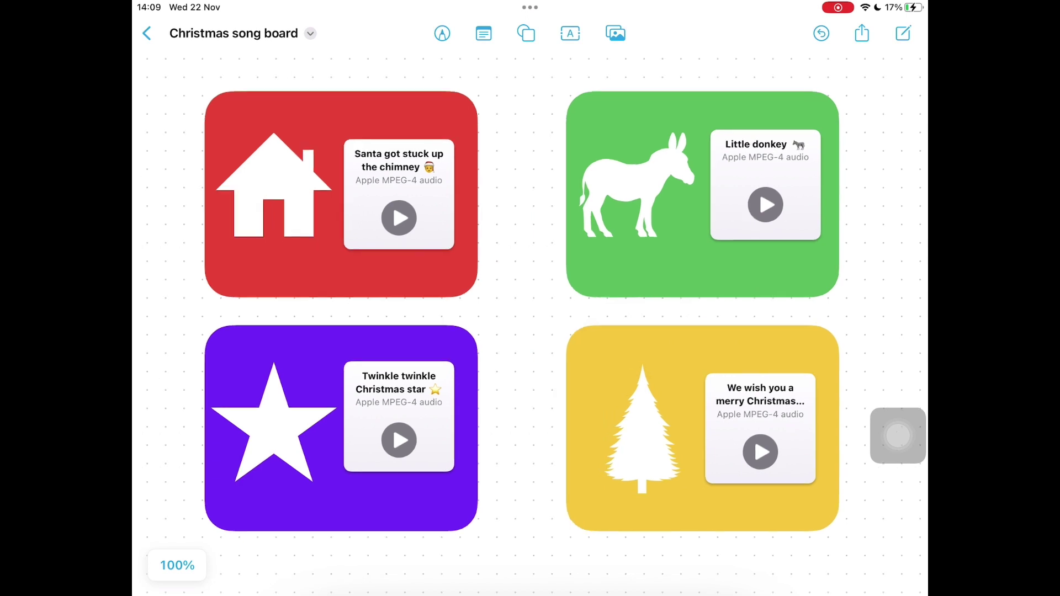
Step: Play the Little donkey song, then play and pause Twinkle twinkle
click(766, 205)
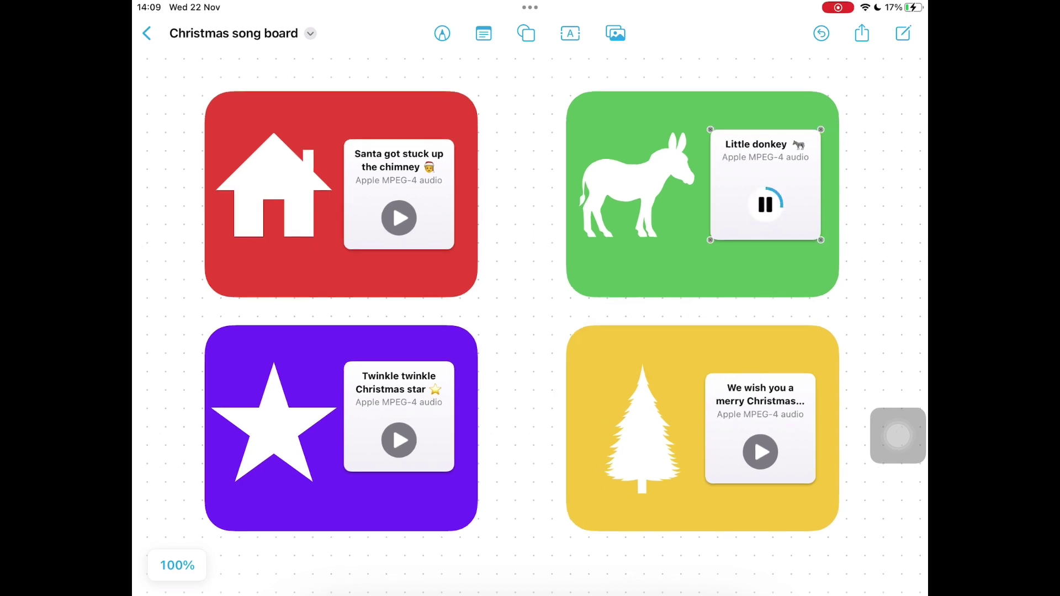
click(399, 440)
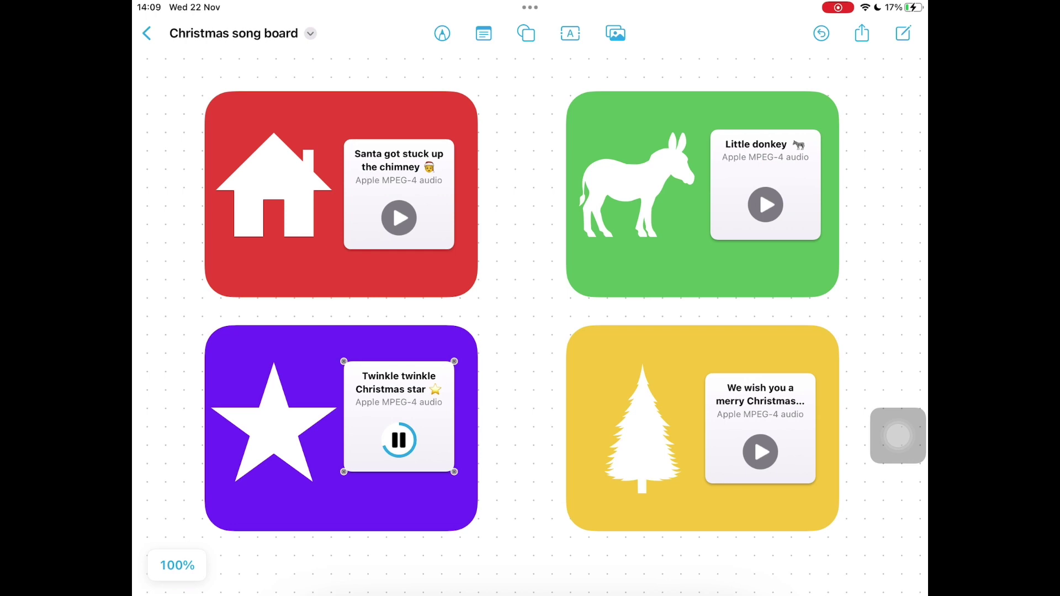
click(399, 441)
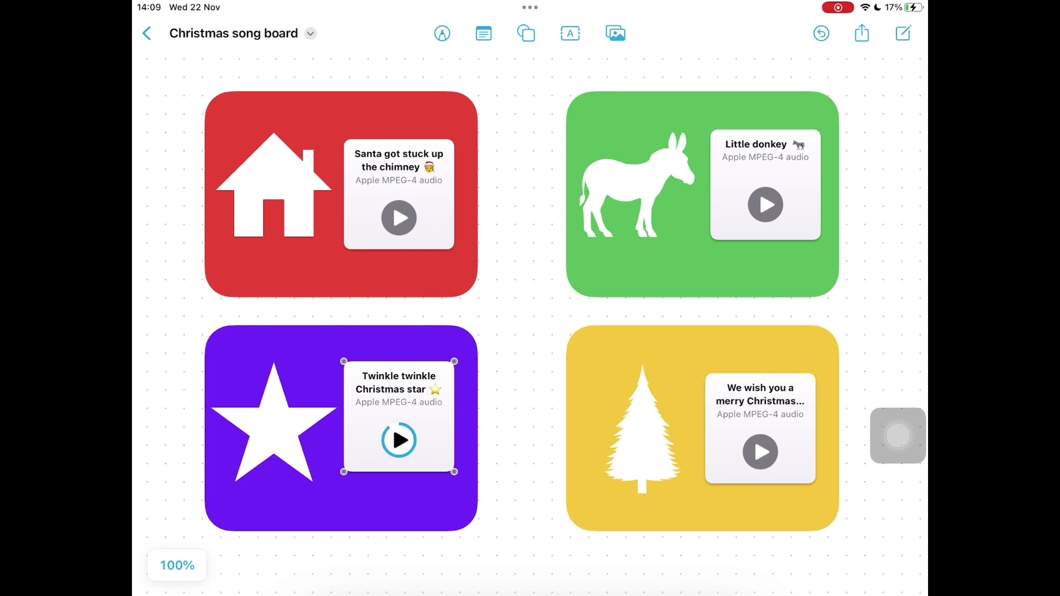